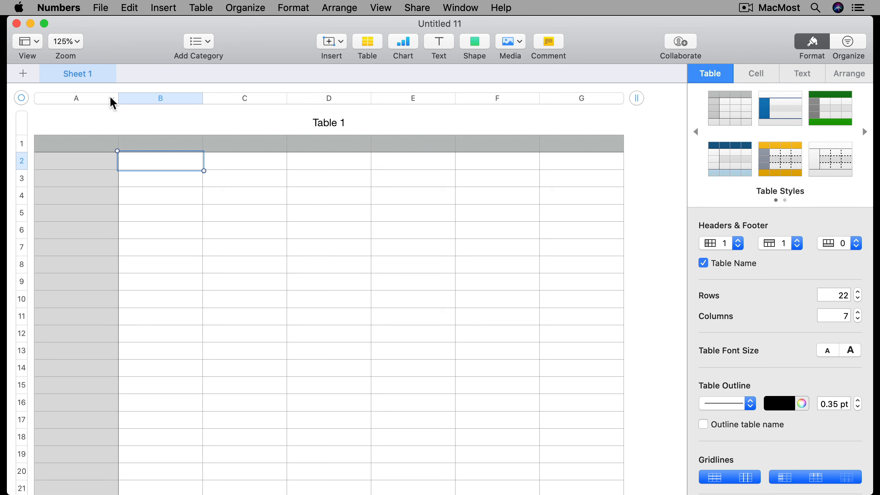
Delete the header column of Table 1 and enter the heading "Force (m/s)" in cell A1
{"action": "left_click", "coordinate": [110, 98]}
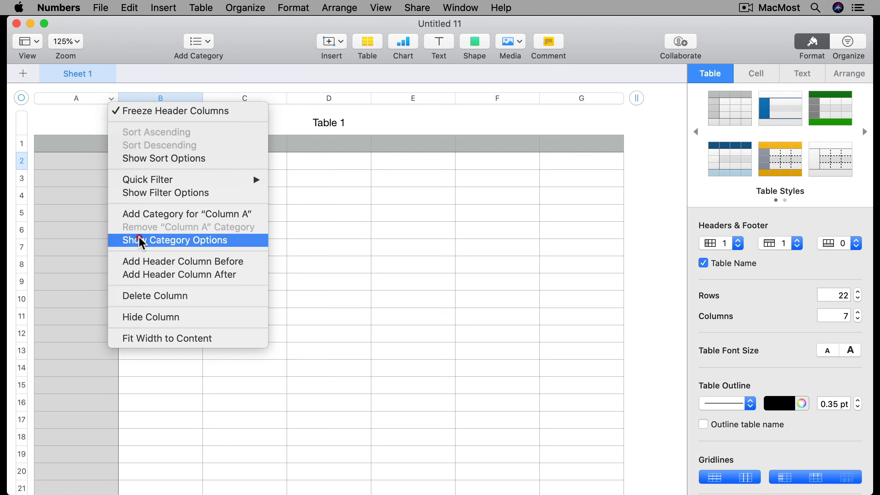
{"action": "left_click", "coordinate": [180, 296]}
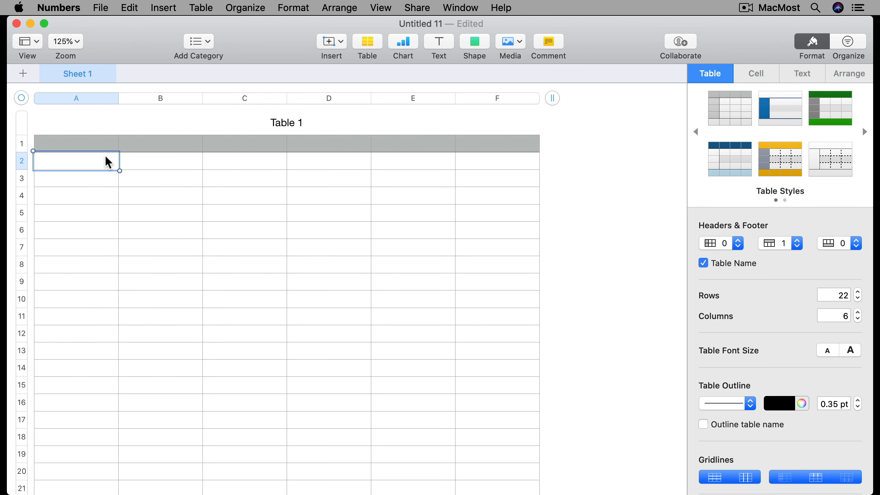
{"action": "left_click", "coordinate": [86, 149]}
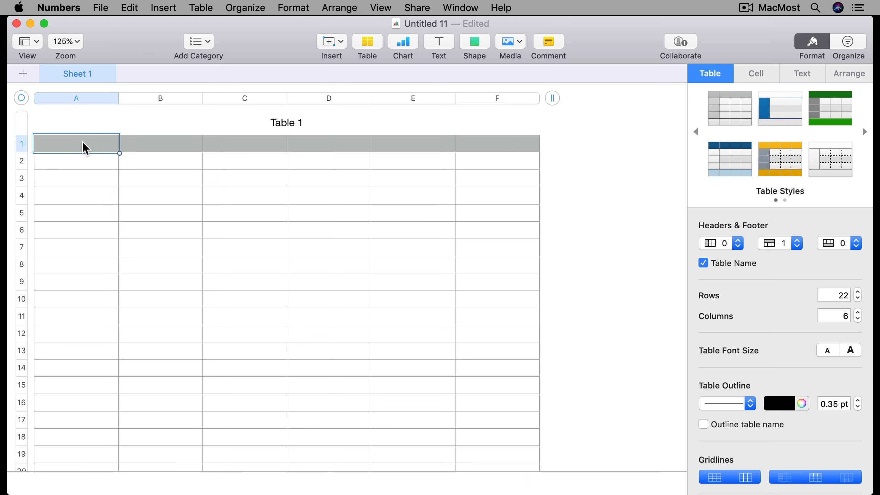
{"action": "type", "text": "Force ("}
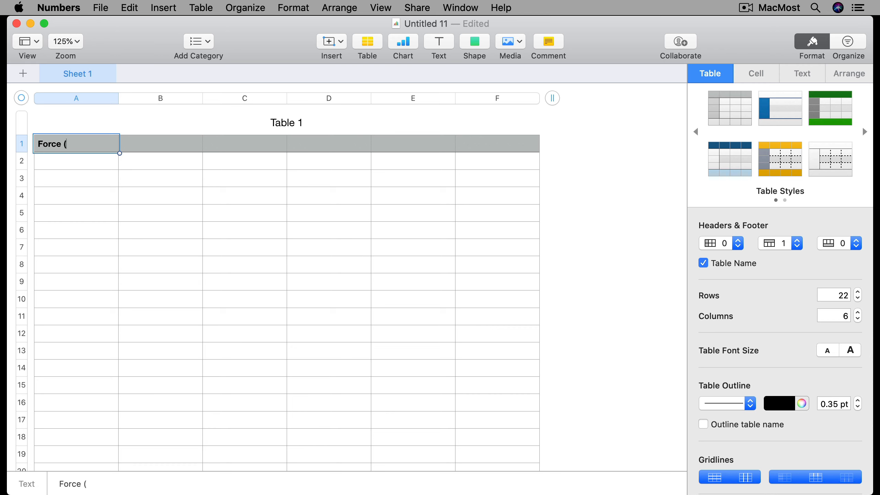
{"action": "type", "text": "m/s)"}
{"action": "key", "text": "Tab"}
Enter the headings "Angle (degrees)" in cell B1 and "Gravity (m/s/s)" in cell C1
{"action": "type", "text": "Ang"}
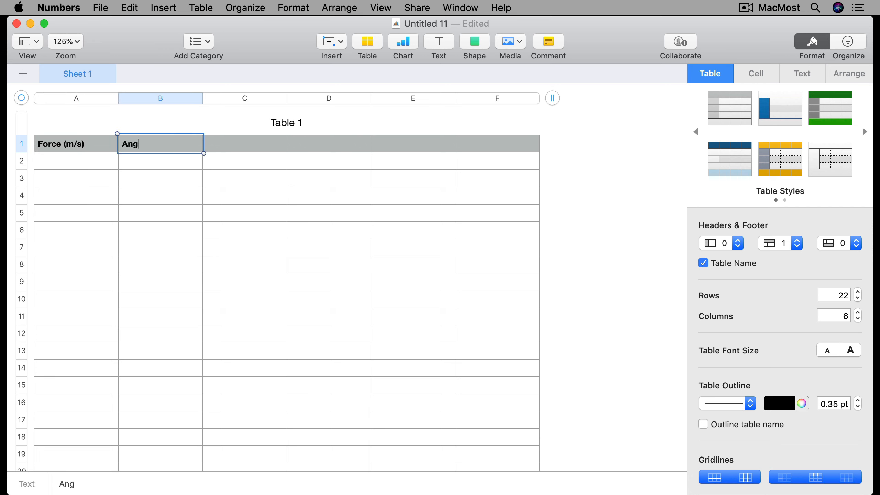
{"action": "type", "text": "le (degrees"}
{"action": "key", "text": "BackSpace"}
{"action": "type", "text": "es)"}
{"action": "key", "text": "Tab"}
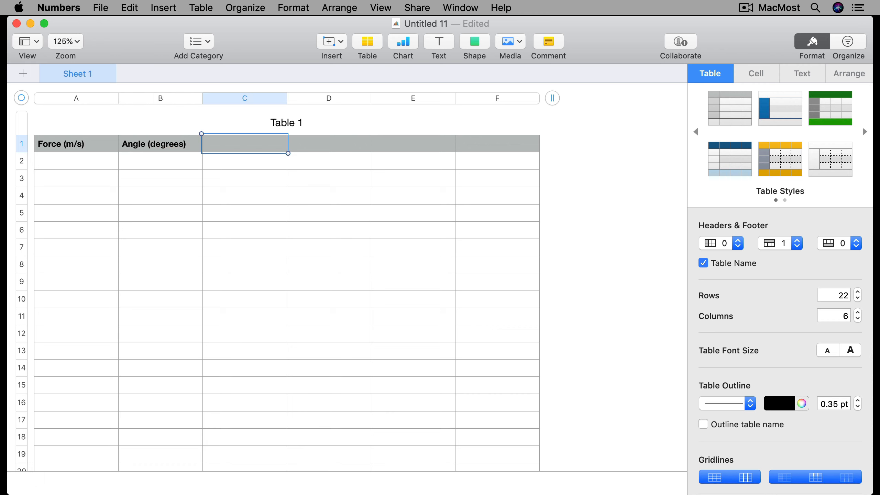
{"action": "type", "text": "Gravity (m/"}
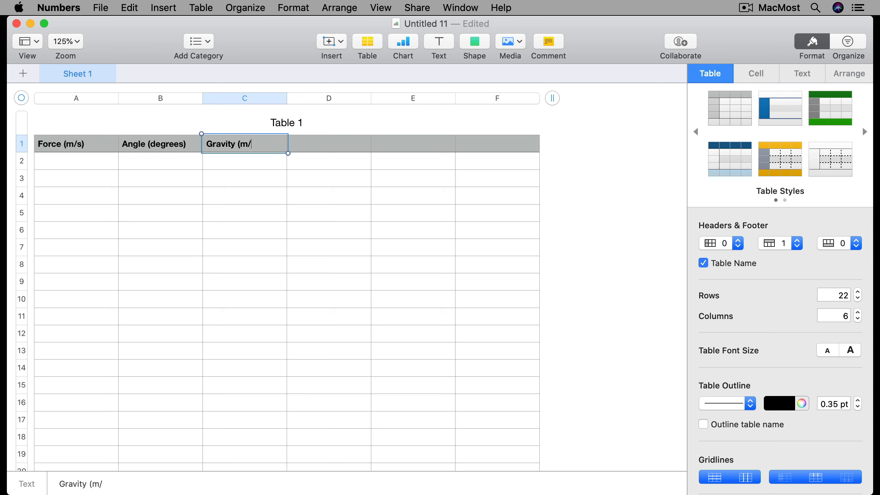
{"action": "type", "text": "s/s)"}
{"action": "key", "text": "Return"}
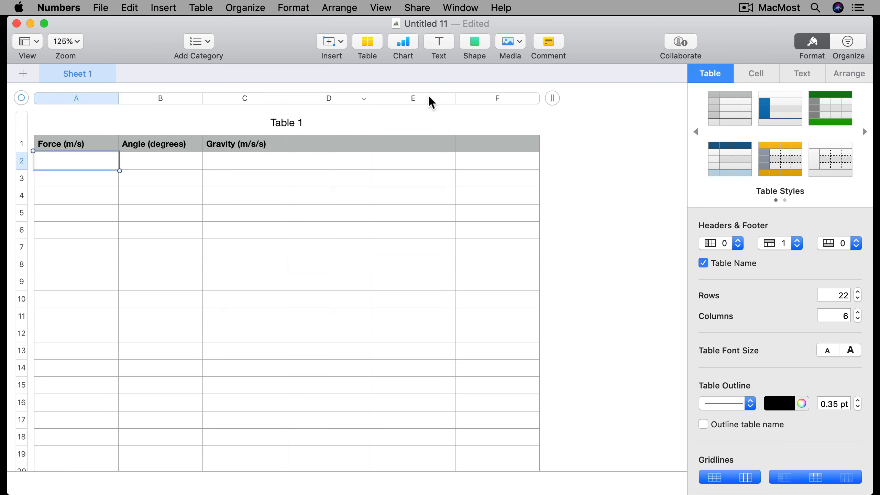
Shrink the table to three columns and two rows, removing the empty columns and rows
{"action": "left_click_drag", "start_coordinate": [551, 98], "coordinate": [315, 118]}
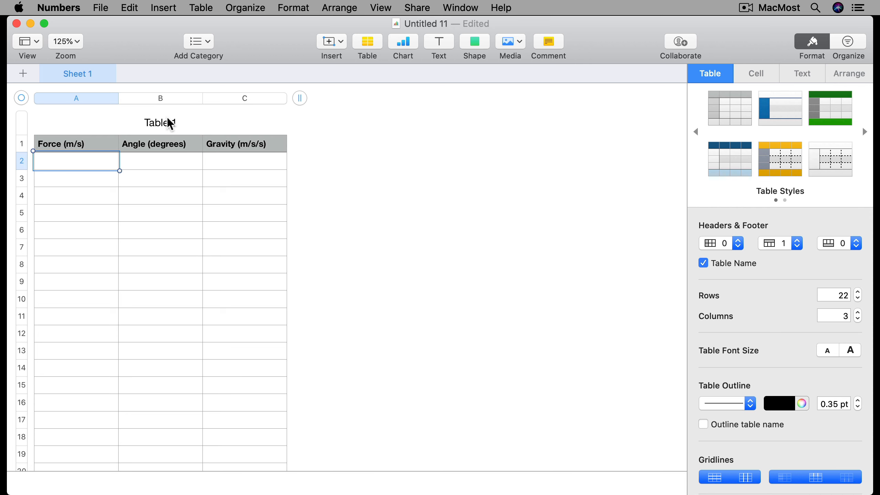
{"action": "scroll", "coordinate": [51, 396], "scroll_direction": "down", "scroll_amount": 5}
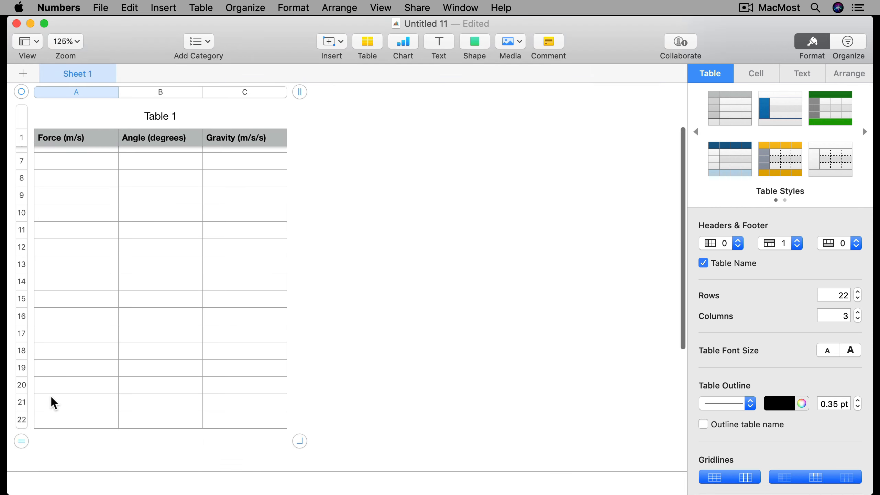
{"action": "left_click", "coordinate": [21, 403]}
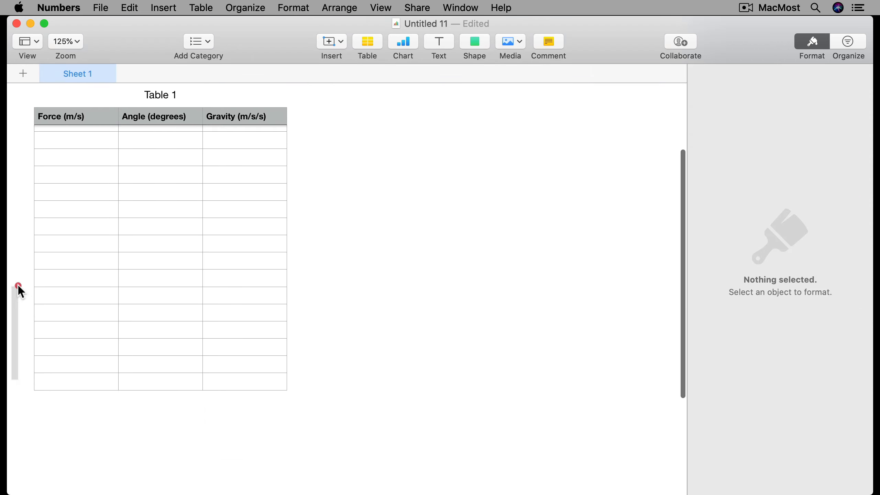
{"action": "left_click", "coordinate": [48, 364]}
{"action": "left_click_drag", "start_coordinate": [25, 386], "coordinate": [15, 61]}
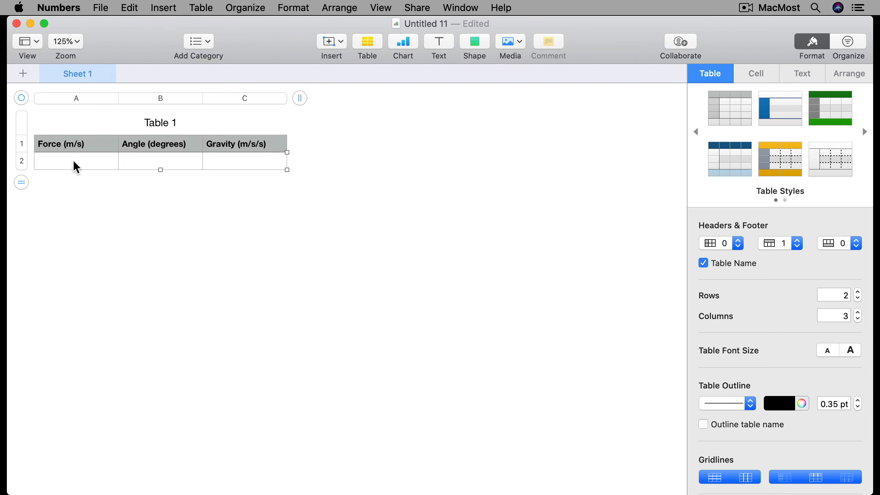
Fill row 2 with 100 for force, 45 for angle and 9.8 for gravity
{"action": "left_click", "coordinate": [77, 163]}
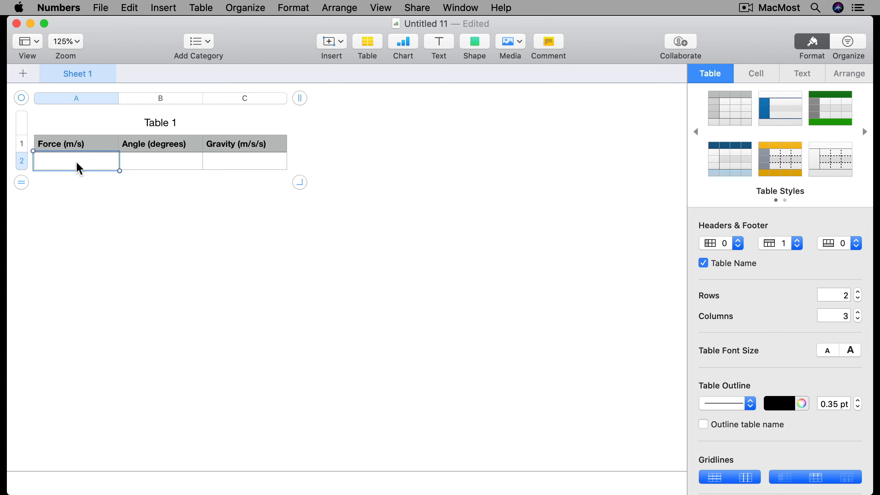
{"action": "type", "text": "100"}
{"action": "key", "text": "Tab"}
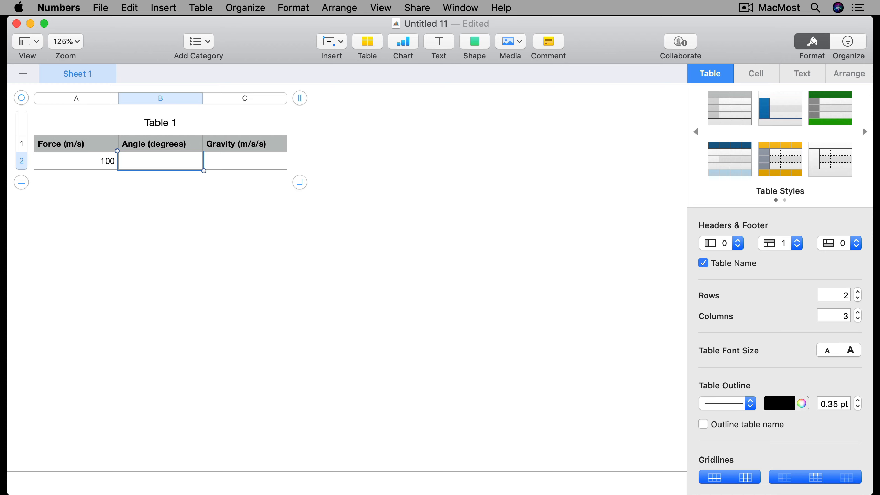
{"action": "type", "text": "45"}
{"action": "key", "text": "Tab"}
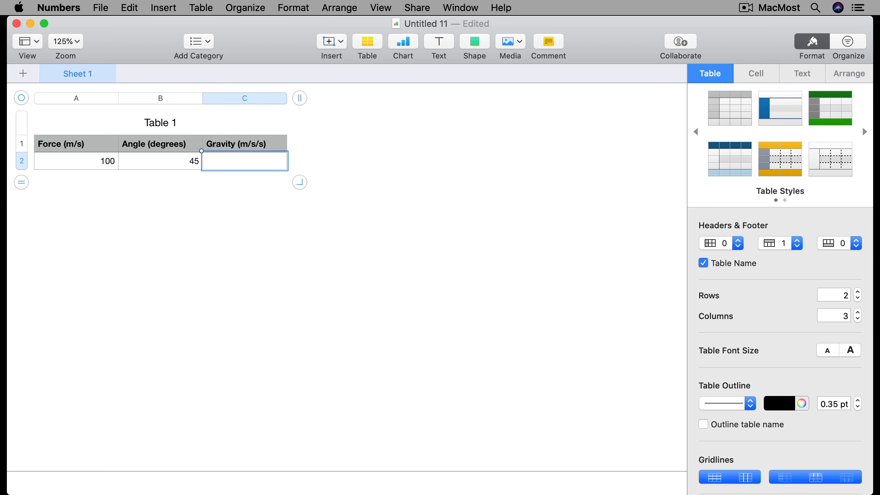
{"action": "type", "text": "9.8"}
Rename the table as "Parameters"
{"action": "left_click", "coordinate": [161, 125]}
{"action": "left_click", "coordinate": [162, 120]}
{"action": "key", "text": "cmd+a"}
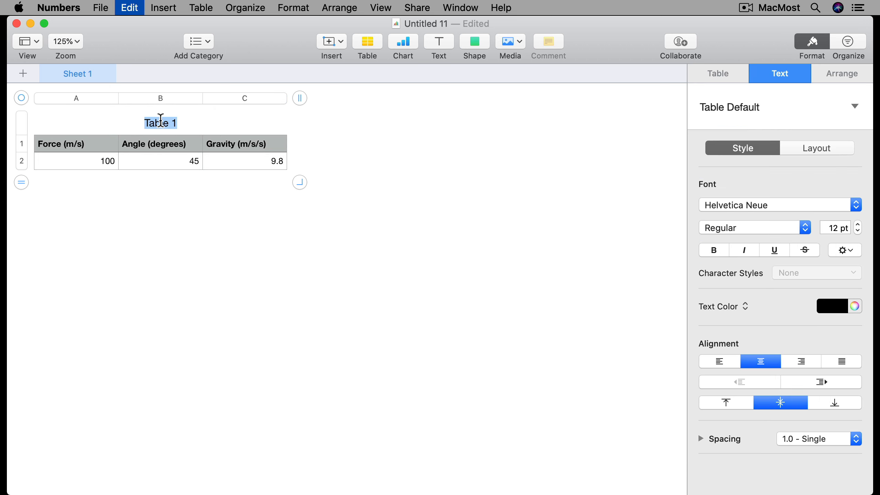
{"action": "type", "text": "Parameter"}
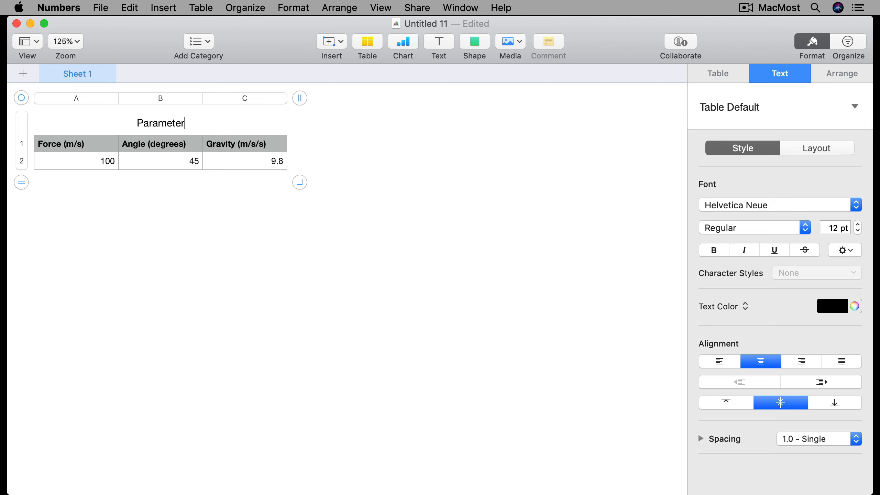
{"action": "type", "text": "s"}
{"action": "left_click", "coordinate": [229, 233]}
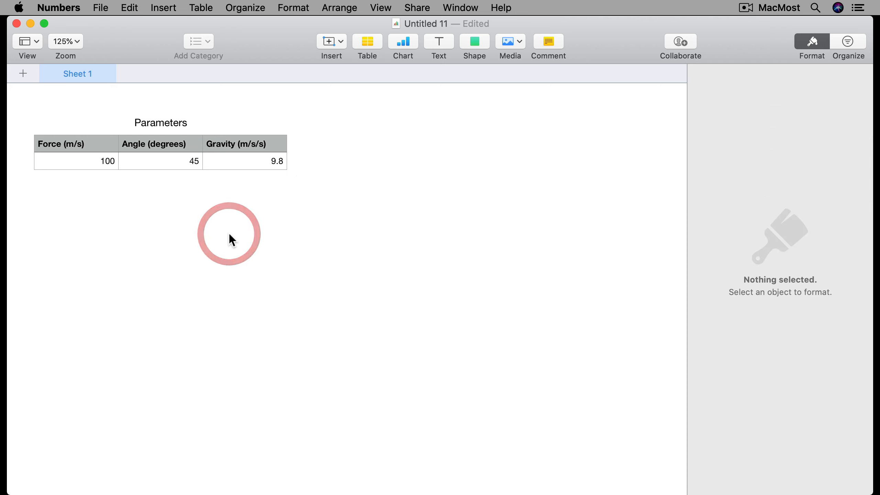
Insert a second table with only a header row and enter the heading "Time" in its cell A1
{"action": "left_click", "coordinate": [370, 41]}
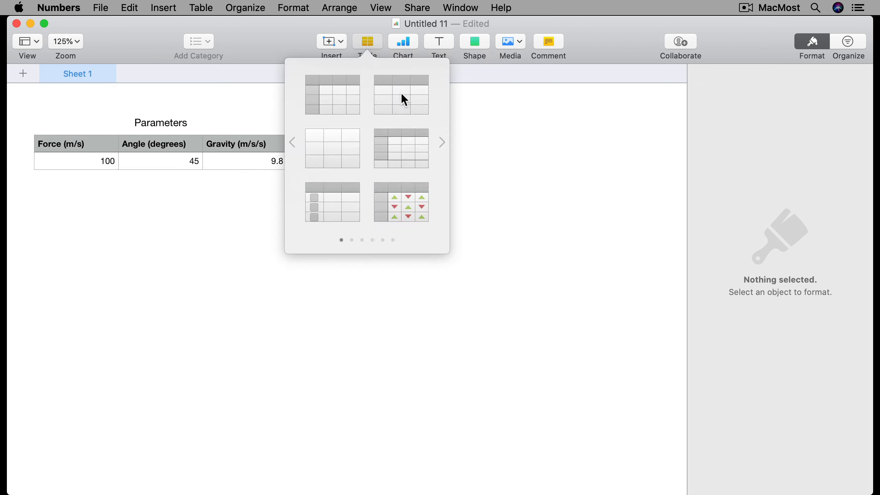
{"action": "left_click", "coordinate": [401, 93]}
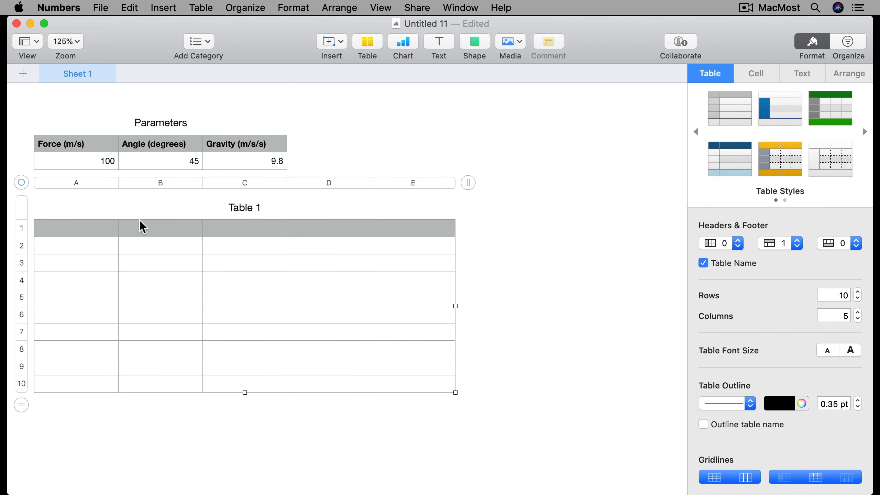
{"action": "left_click", "coordinate": [77, 231]}
{"action": "type", "text": "Time"}
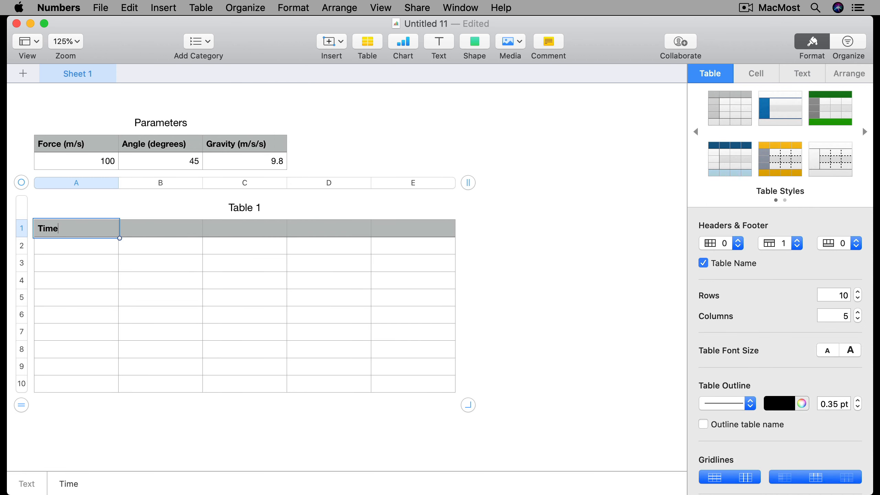
Enter the headings "Speed H", "Speed V", "Pos H" and "Pos V" in cells B1 to E1 of the new table
{"action": "key", "text": "Tab"}
{"action": "type", "text": "Spe"}
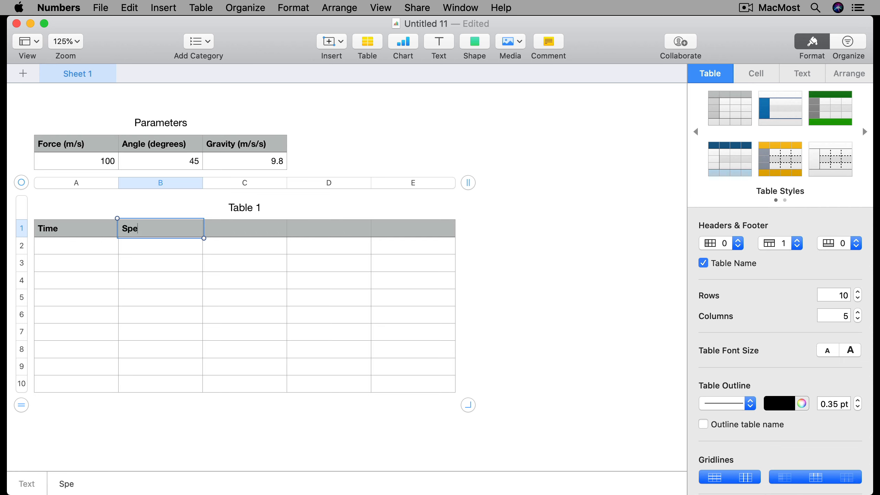
{"action": "type", "text": "ed H"}
{"action": "key", "text": "Tab"}
{"action": "type", "text": "Speed V"}
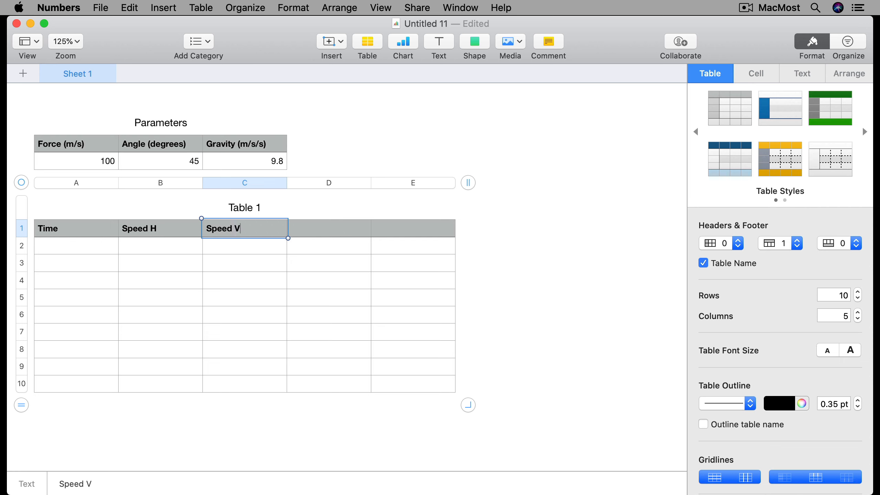
{"action": "key", "text": "Tab"}
{"action": "type", "text": "P"}
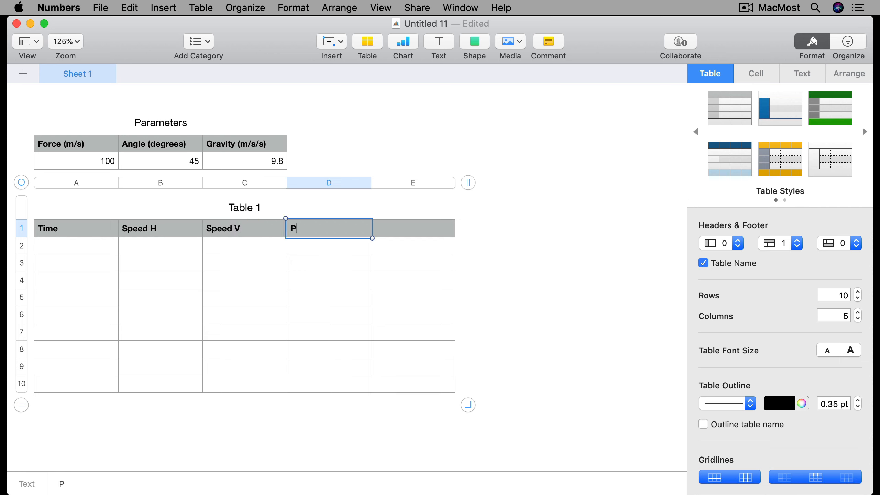
{"action": "type", "text": "os H"}
{"action": "key", "text": "Tab"}
{"action": "type", "text": "Pos V"}
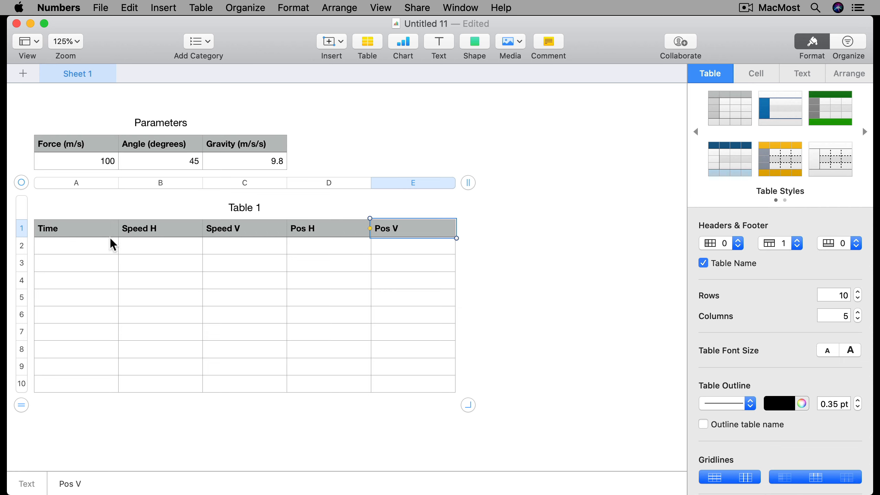
Enter 0 as the first Time value in cell A2 of the new table
{"action": "left_click", "coordinate": [101, 240]}
{"action": "type", "text": "0"}
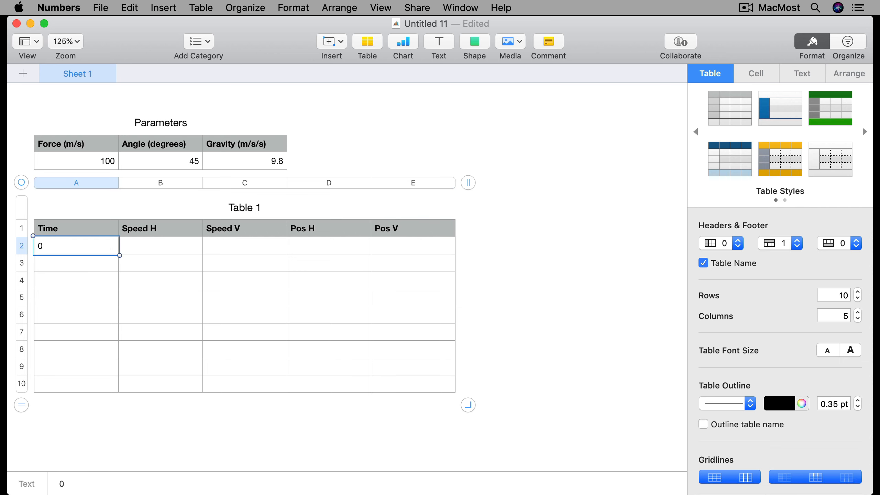
{"action": "key", "text": "Tab"}
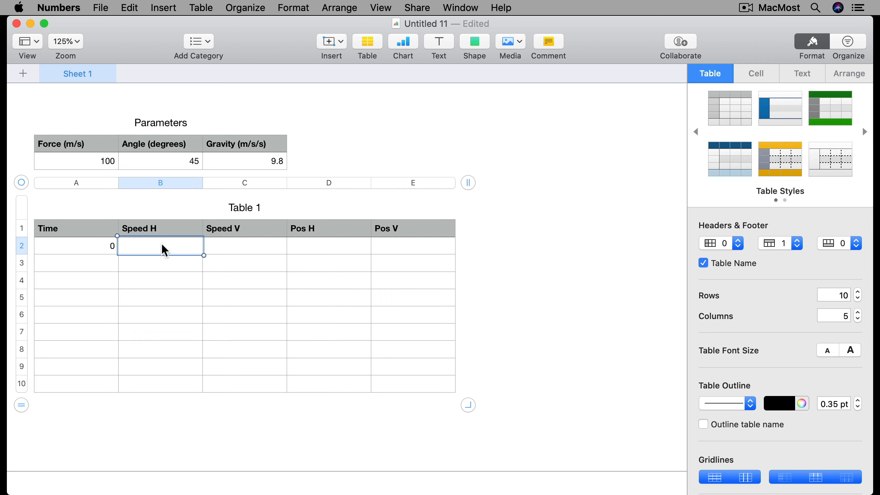
Start a formula in the first Speed H cell referencing the Force value in Parameters, with its row and column preserved
{"action": "type", "text": "="}
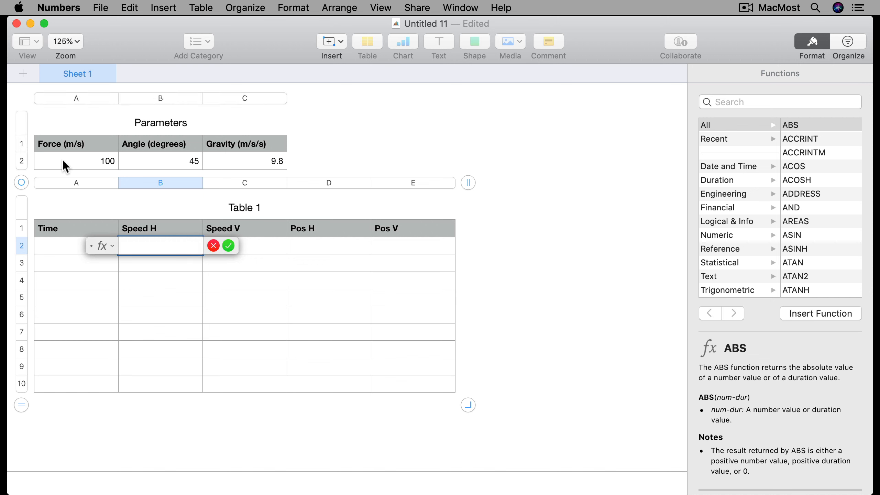
{"action": "left_click", "coordinate": [66, 163]}
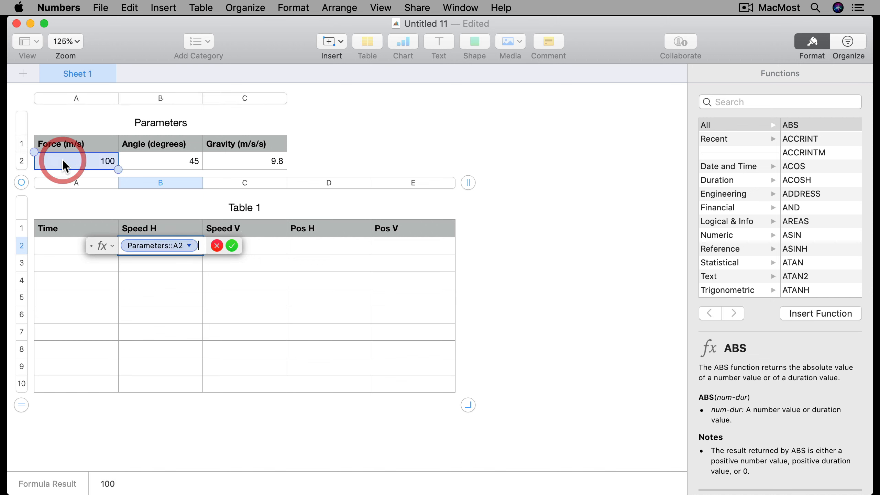
{"action": "left_click", "coordinate": [188, 245]}
{"action": "left_click", "coordinate": [155, 276]}
{"action": "left_click", "coordinate": [154, 293]}
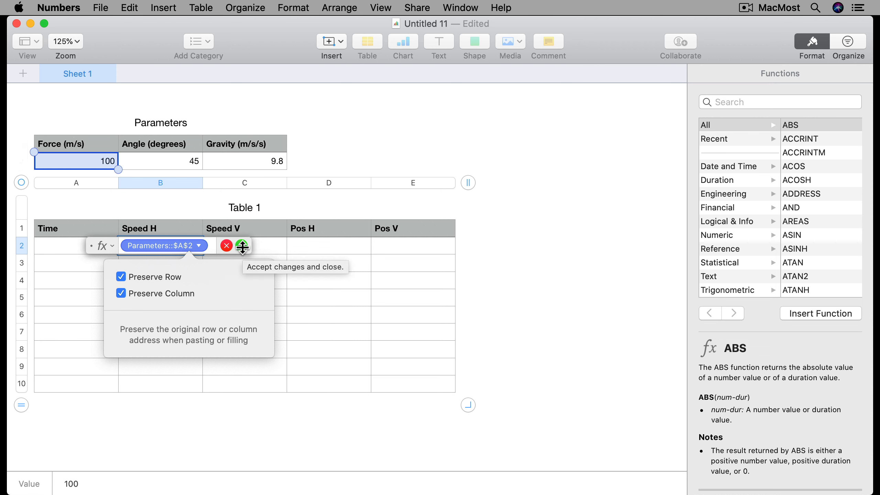
{"action": "key", "text": "Right"}
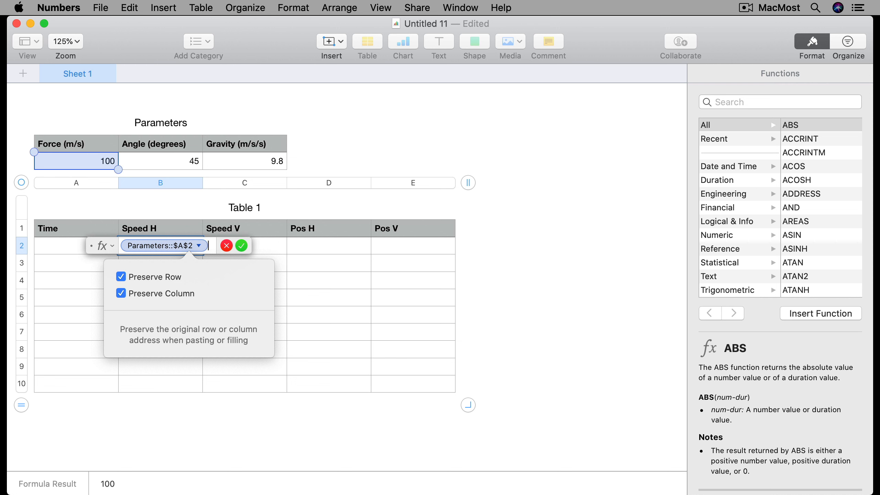
Multiply the Force reference by the COS function and look up COS in the function reference
{"action": "type", "text": "*co"}
{"action": "key", "text": "Return"}
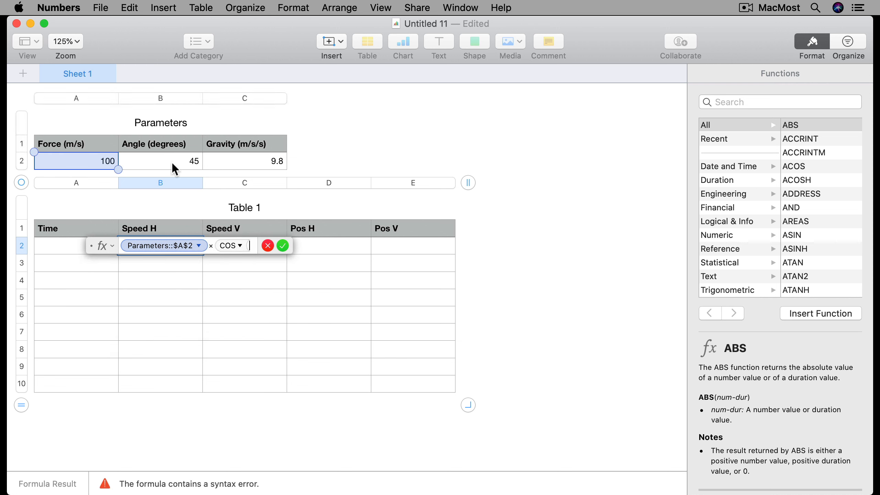
{"action": "left_click", "coordinate": [747, 98]}
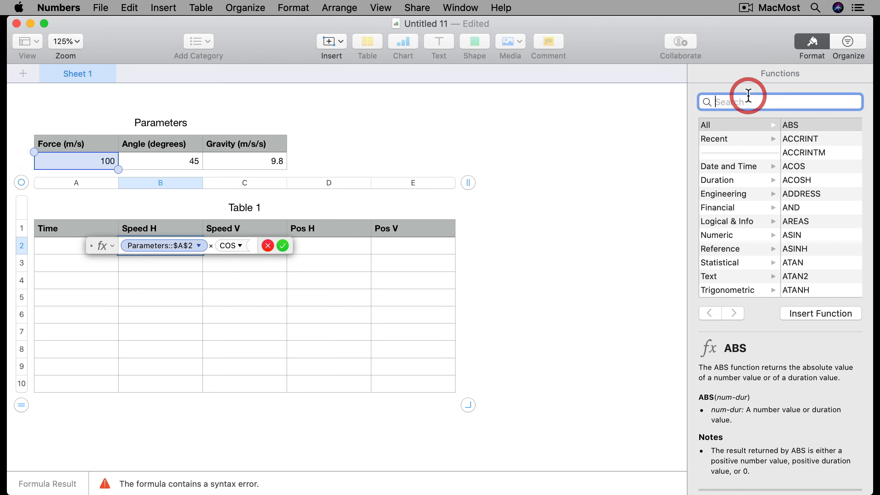
{"action": "type", "text": "COS"}
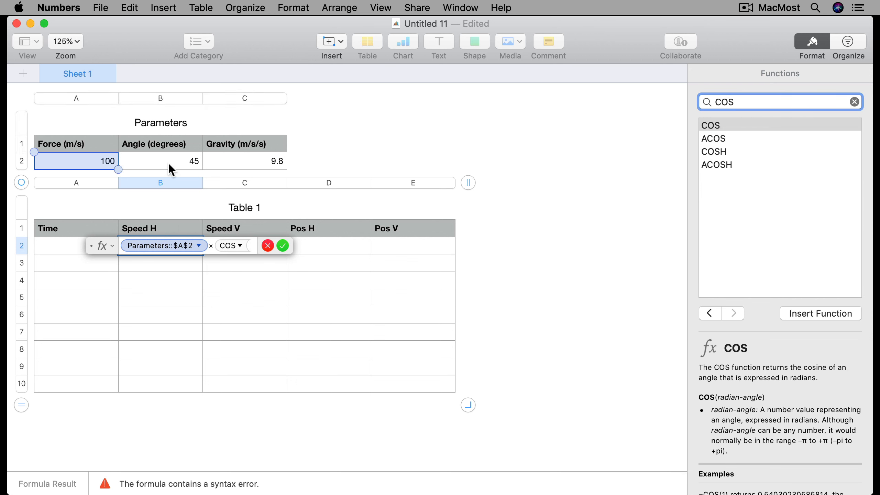
Nest the RADIANS function inside COS and look up RADIANS in the function reference
{"action": "left_click", "coordinate": [250, 245]}
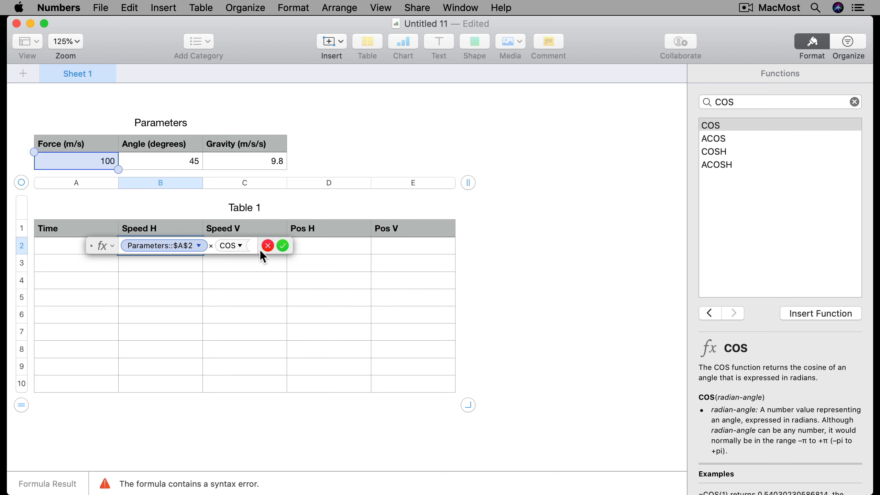
{"action": "type", "text": "RADIANS("}
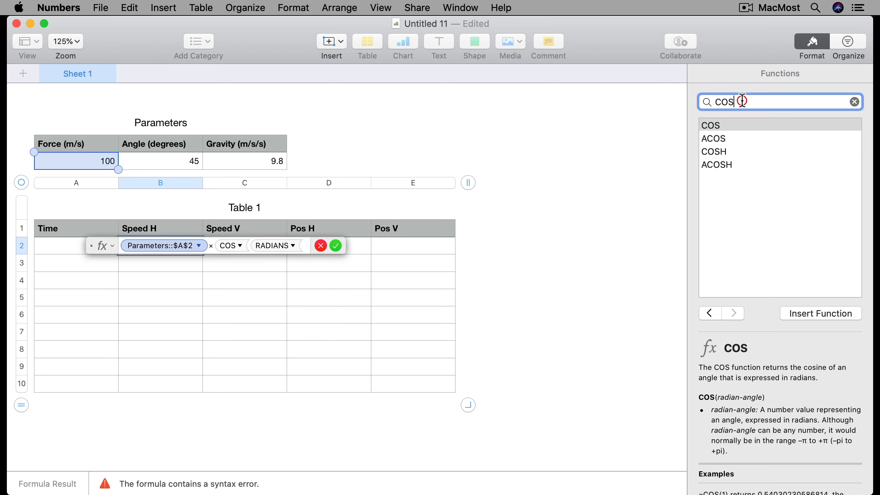
{"action": "double_click", "coordinate": [741, 101]}
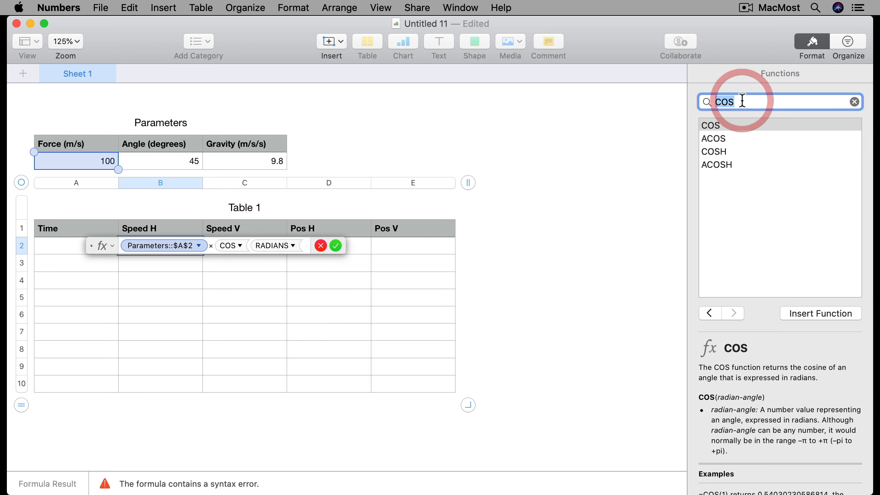
{"action": "type", "text": "rad"}
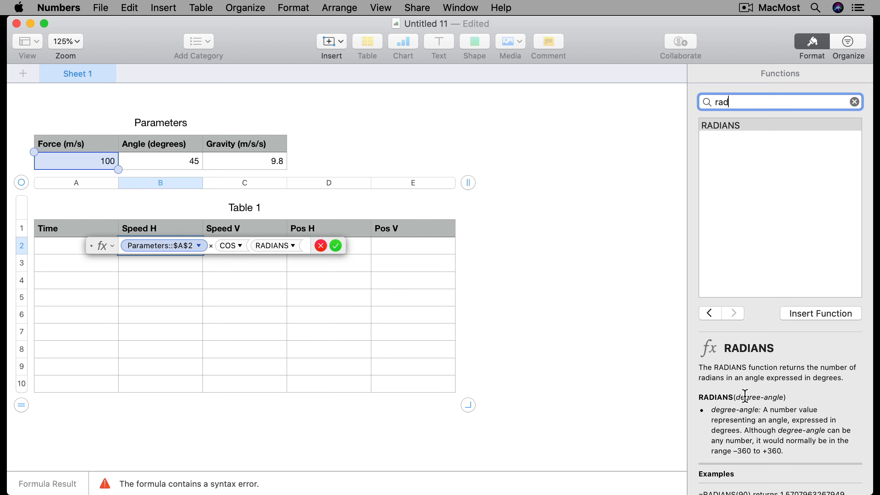
Use the Angle value from Parameters as the RADIANS argument, with its row and column preserved
{"action": "left_click", "coordinate": [302, 245]}
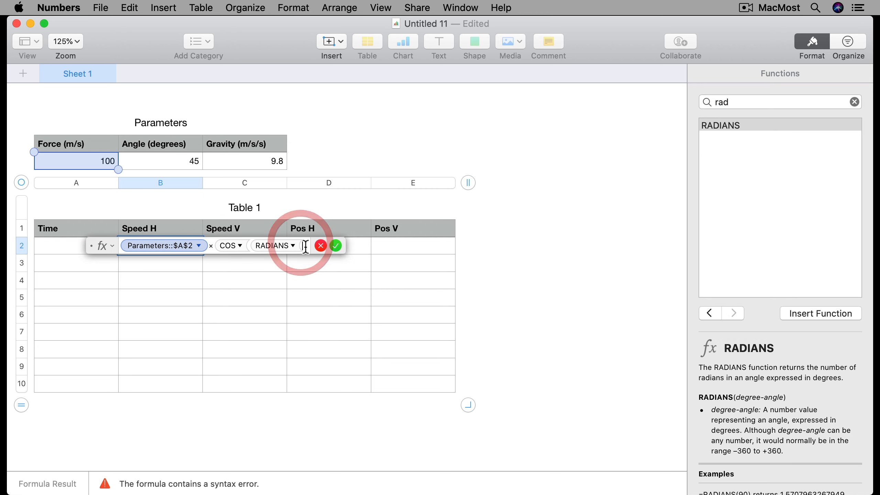
{"action": "left_click", "coordinate": [185, 162]}
{"action": "left_click", "coordinate": [371, 246]}
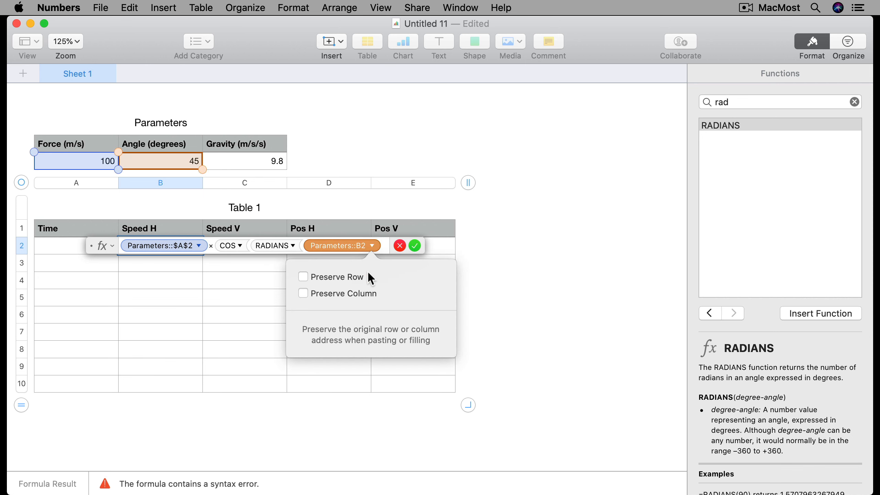
{"action": "left_click", "coordinate": [351, 277]}
{"action": "left_click", "coordinate": [350, 293]}
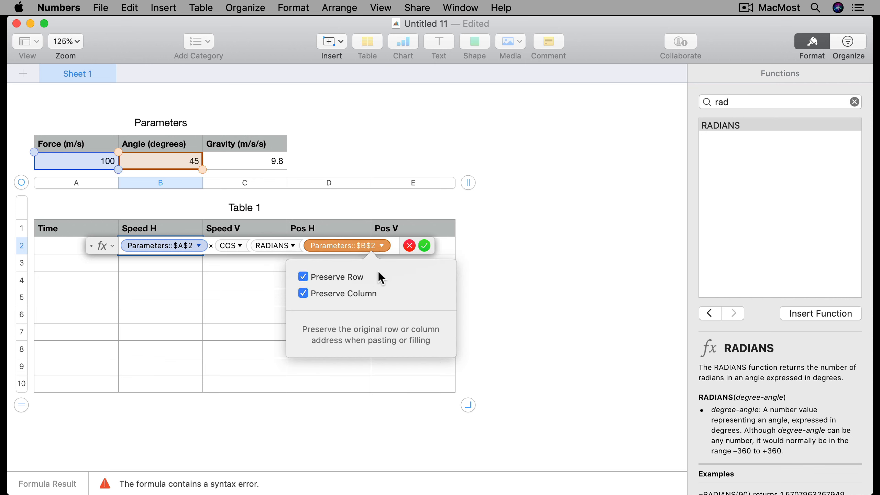
Re-enter the preserved Angle reference inside RADIANS, close the parentheses and accept the Speed H formula
{"action": "left_click", "coordinate": [391, 247]}
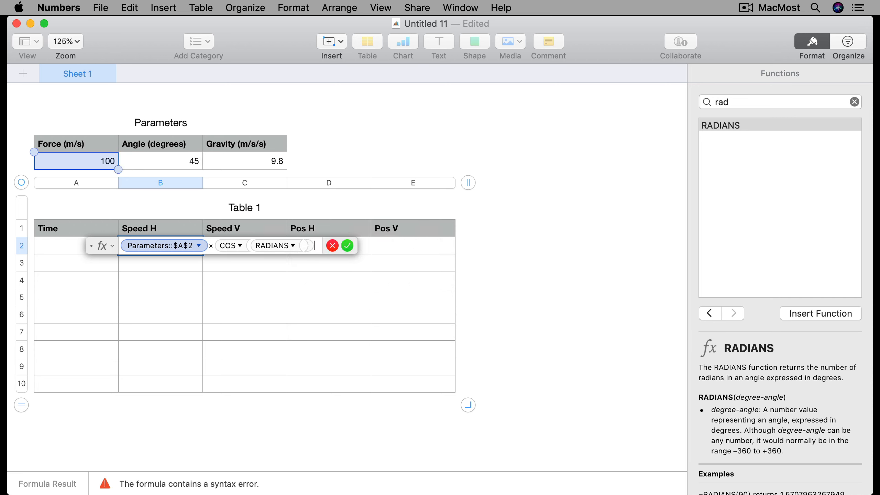
{"action": "key", "text": "BackSpace"}
{"action": "key", "text": "BackSpace"}
{"action": "key", "text": "BackSpace"}
{"action": "left_click", "coordinate": [160, 161]}
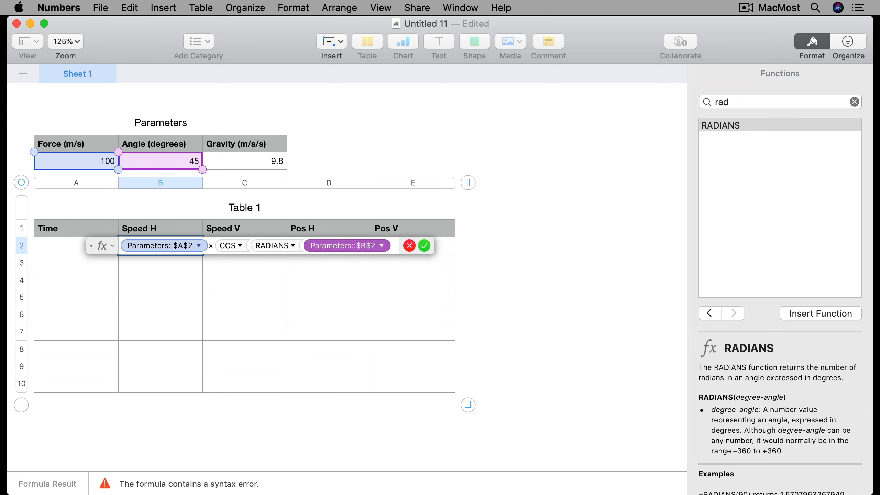
{"action": "type", "text": "))"}
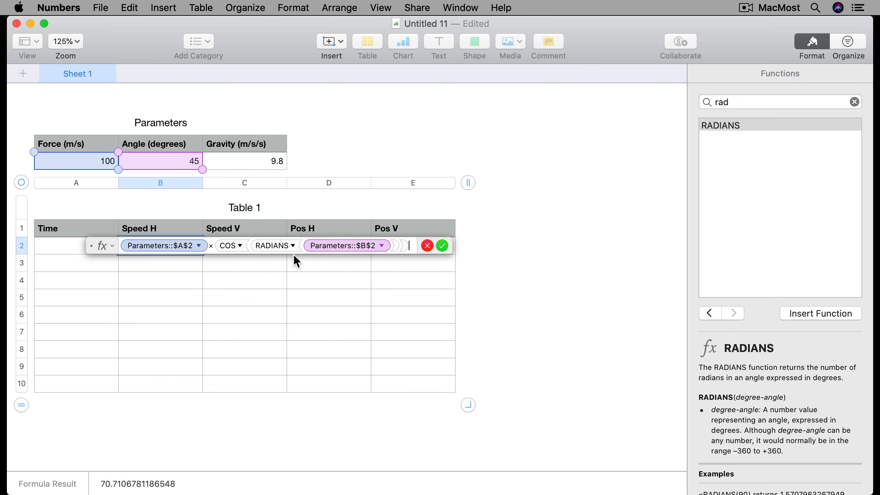
{"action": "left_click", "coordinate": [442, 245]}
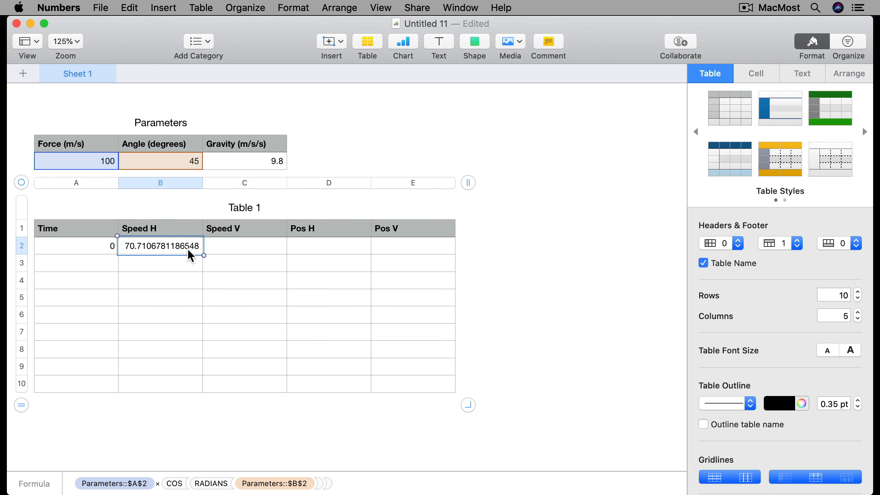
Copy the Speed H formula into the first Speed V cell, C2, and replace COS with SIN
{"action": "left_click", "coordinate": [232, 248]}
{"action": "type", "text": "70.7106781186548"}
{"action": "double_click", "coordinate": [255, 247]}
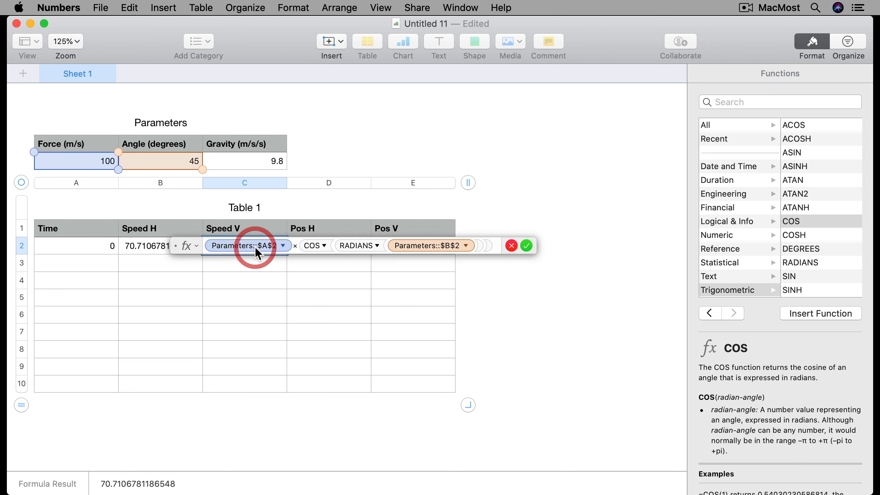
{"action": "left_click", "coordinate": [302, 246]}
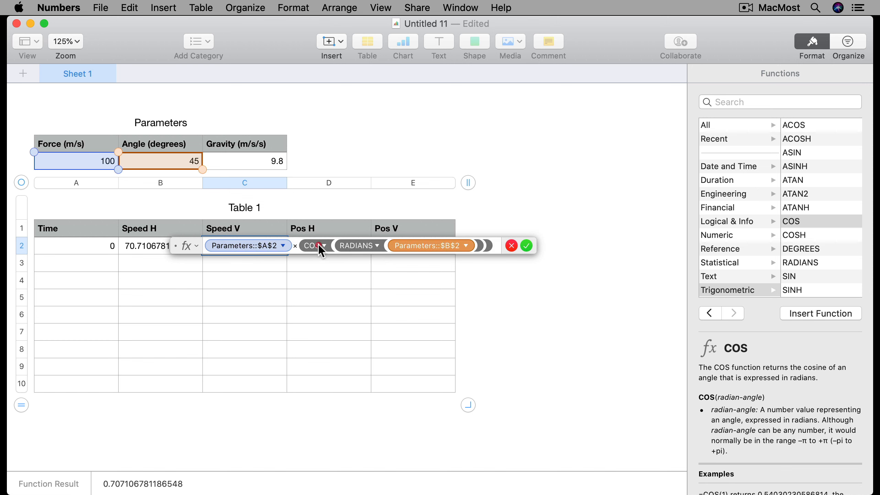
{"action": "left_click", "coordinate": [318, 245]}
{"action": "double_click", "coordinate": [314, 246]}
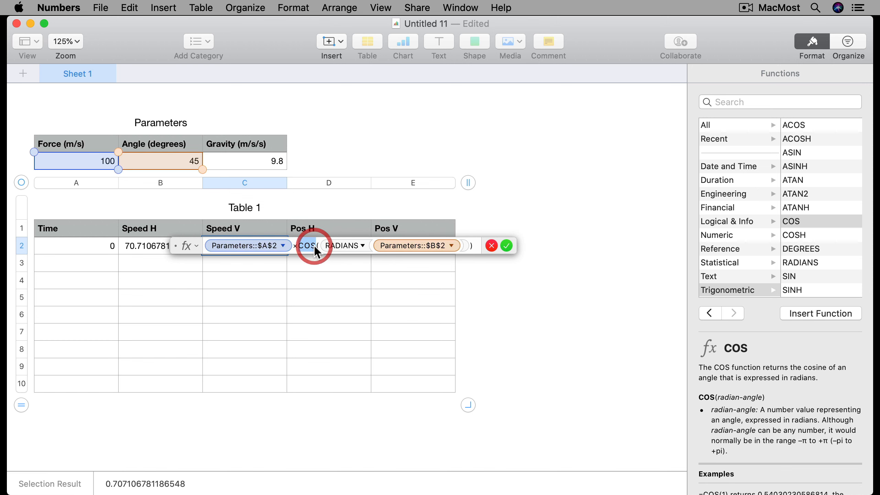
{"action": "type", "text": "sin"}
{"action": "key", "text": "Return"}
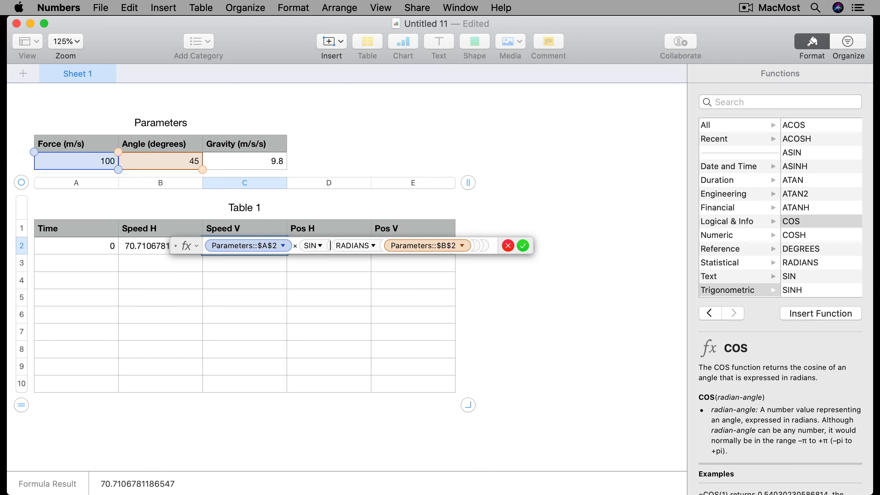
{"action": "key", "text": "Return"}
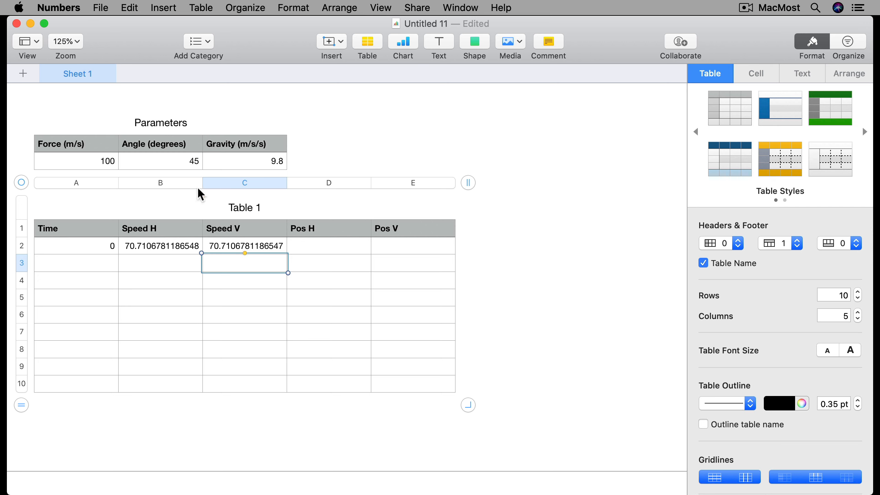
Test the speed formulas with an Angle of 60 in Parameters, and set it back to 45
{"action": "left_click", "coordinate": [191, 161]}
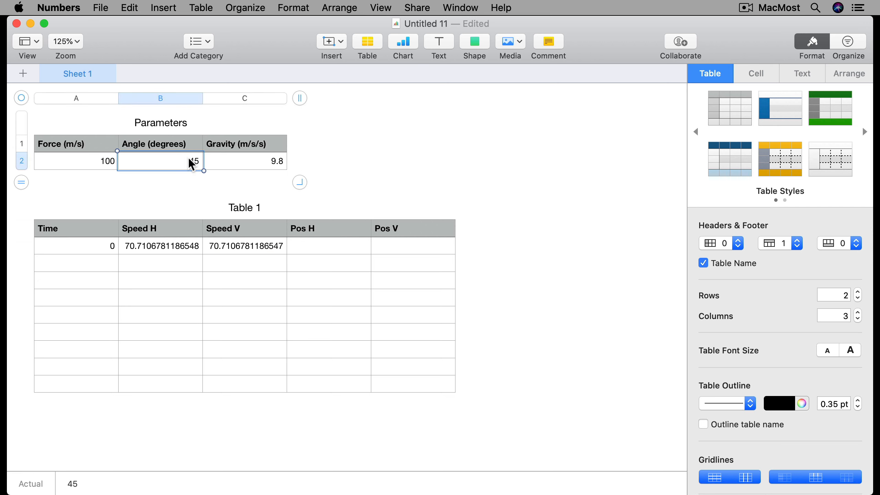
{"action": "type", "text": "60"}
{"action": "key", "text": "Return"}
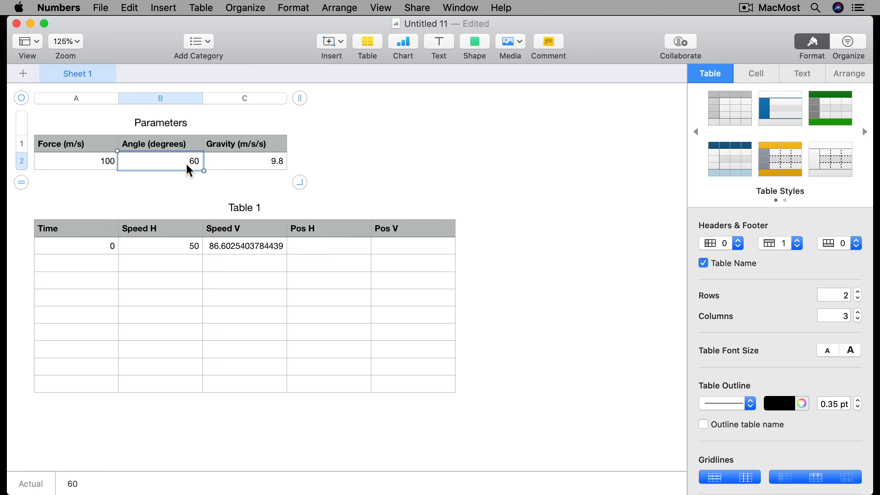
{"action": "type", "text": "45"}
{"action": "key", "text": "Return"}
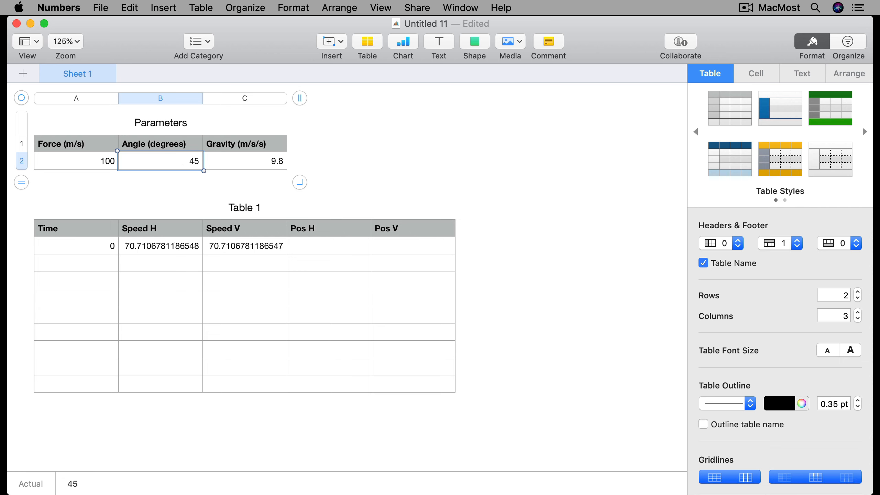
Enter 0 as the first Pos H and Pos V values in cells D2 and E2
{"action": "left_click", "coordinate": [312, 247]}
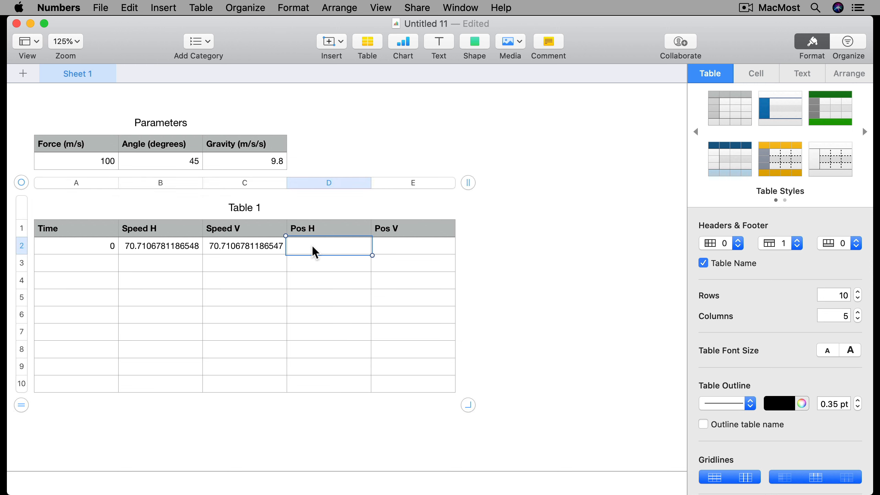
{"action": "type", "text": "0"}
{"action": "left_click", "coordinate": [409, 243]}
{"action": "type", "text": "0"}
{"action": "key", "text": "Return"}
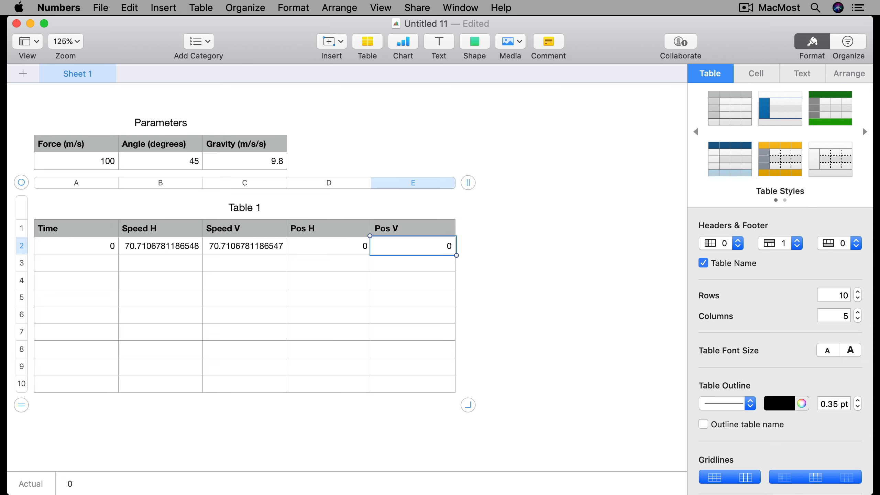
Enter 1 as the second Time value in cell A3
{"action": "left_click", "coordinate": [149, 243]}
{"action": "left_click", "coordinate": [216, 244]}
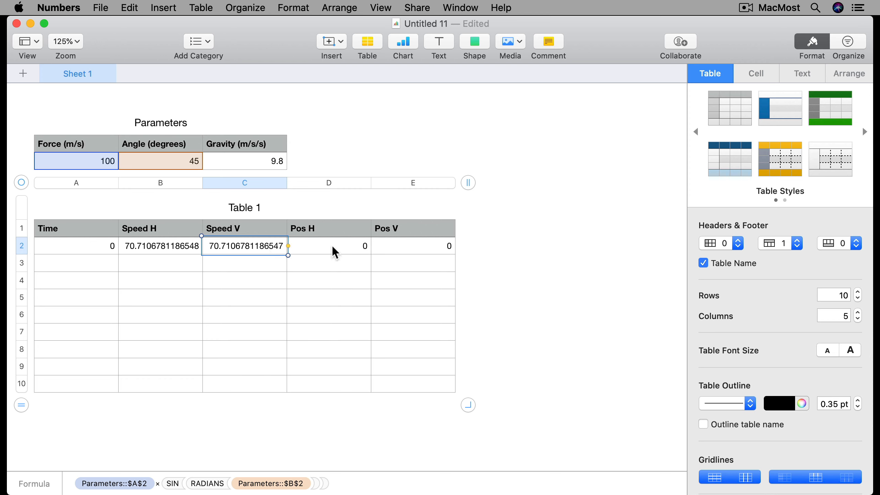
{"action": "left_click", "coordinate": [105, 261]}
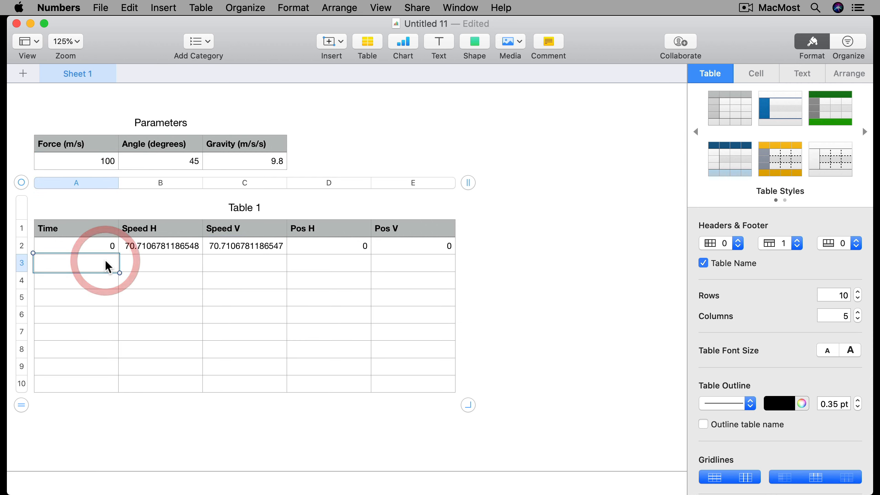
{"action": "type", "text": "1"}
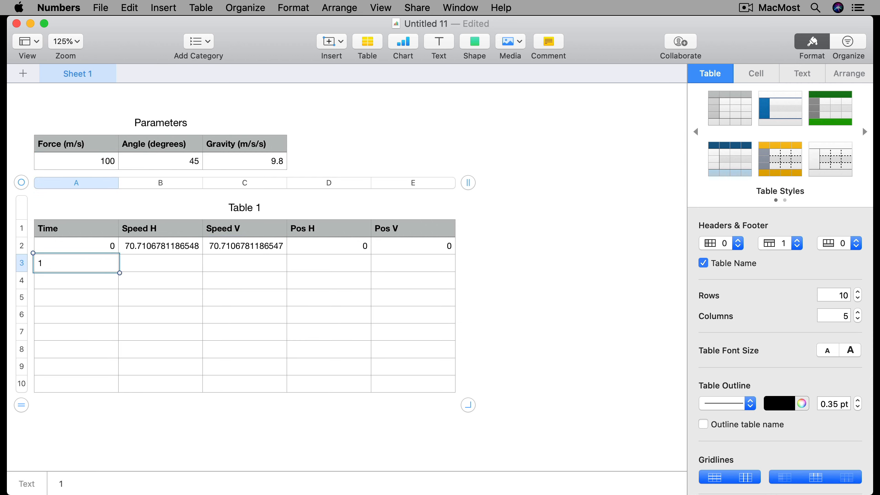
{"action": "key", "text": "Tab"}
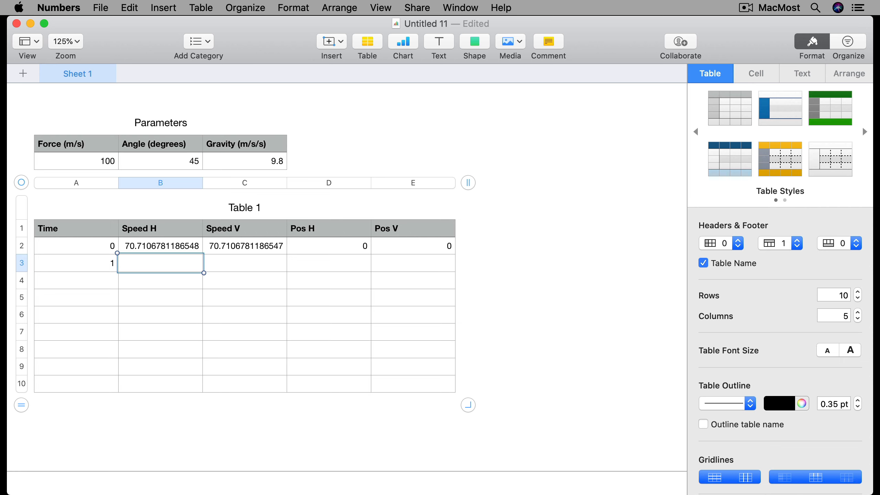
Copy the Speed H formula from cell B2 into B3 for the second time row
{"action": "left_click", "coordinate": [157, 247]}
{"action": "key", "text": "super+c"}
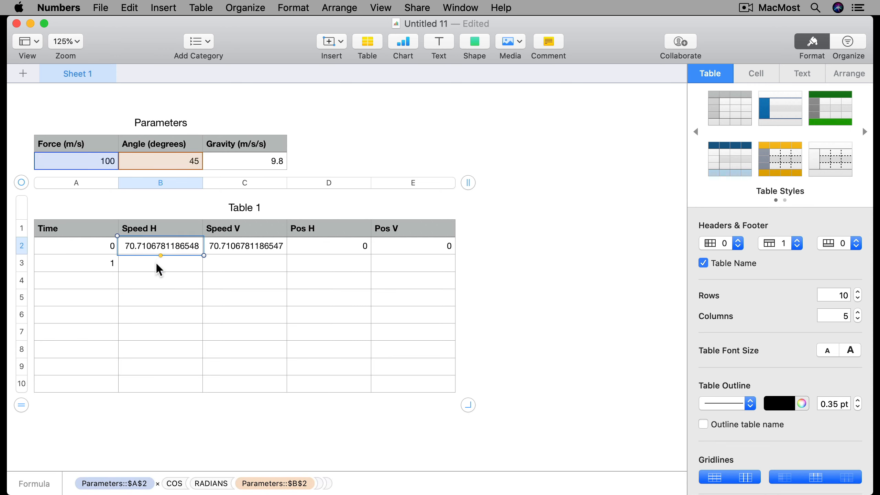
{"action": "left_click", "coordinate": [157, 265]}
{"action": "key", "text": "super+v"}
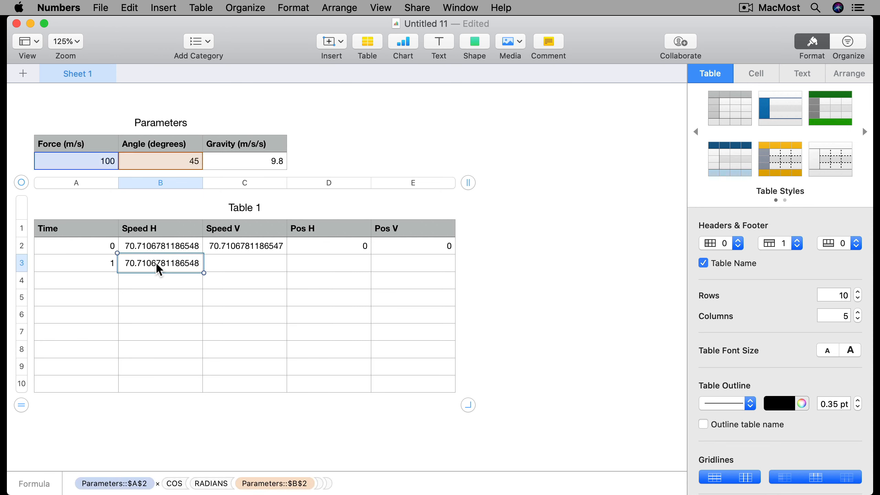
Enter a Speed V formula in cell C3 that subtracts Parameters Gravity from C2, preserving the Gravity reference's row and column
{"action": "left_click", "coordinate": [238, 244]}
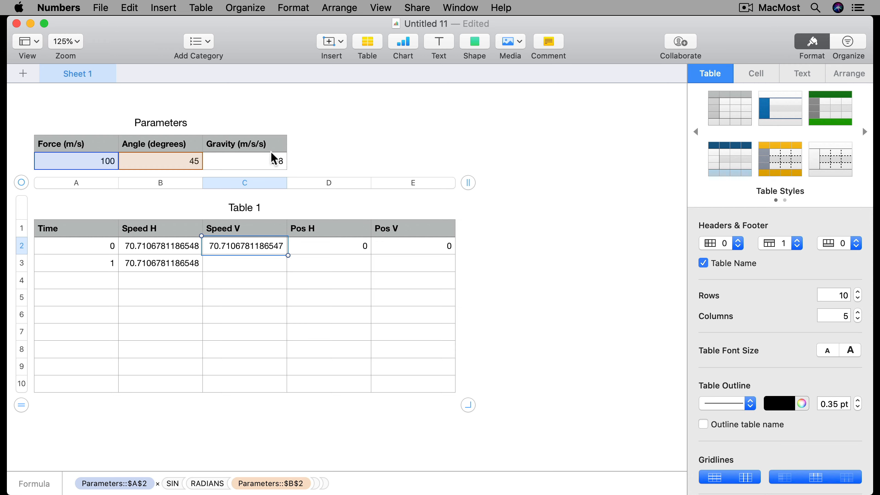
{"action": "left_click", "coordinate": [238, 268]}
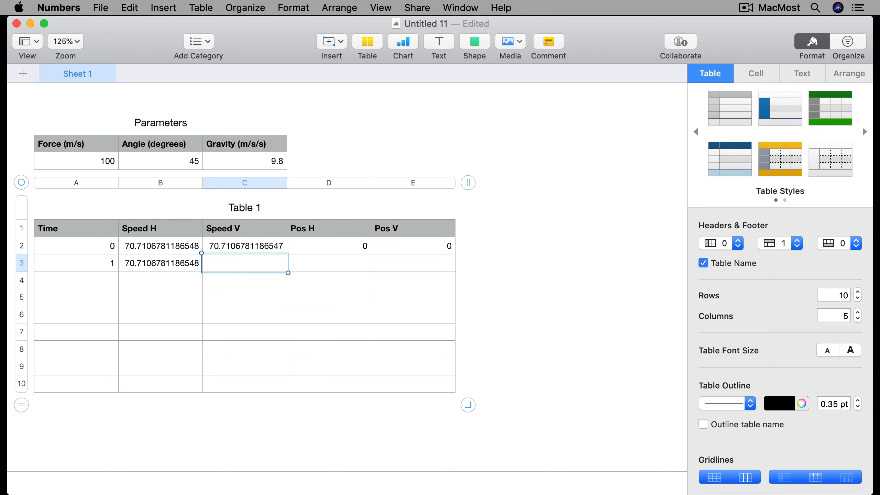
{"action": "type", "text": "="}
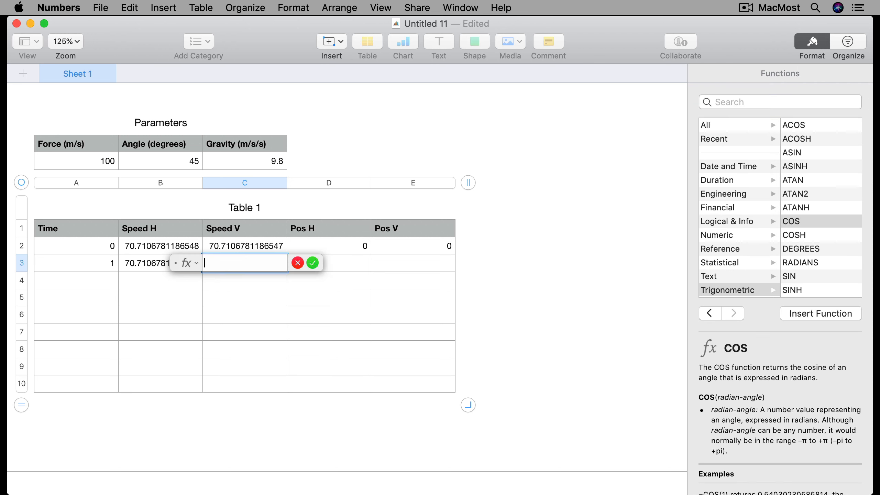
{"action": "left_click", "coordinate": [234, 245]}
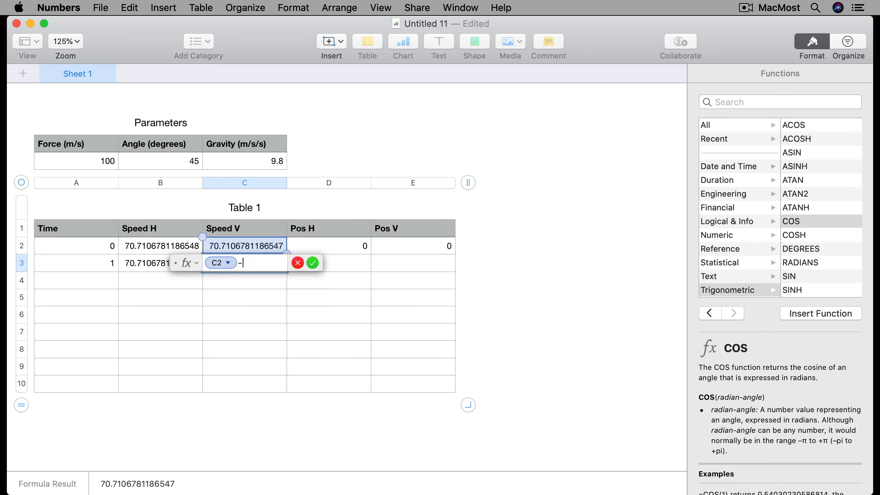
{"action": "left_click", "coordinate": [251, 161]}
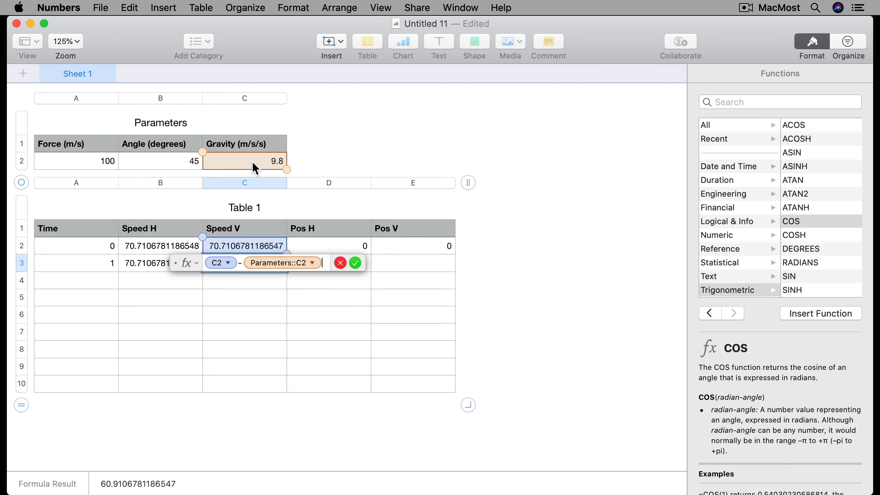
{"action": "left_click", "coordinate": [312, 262]}
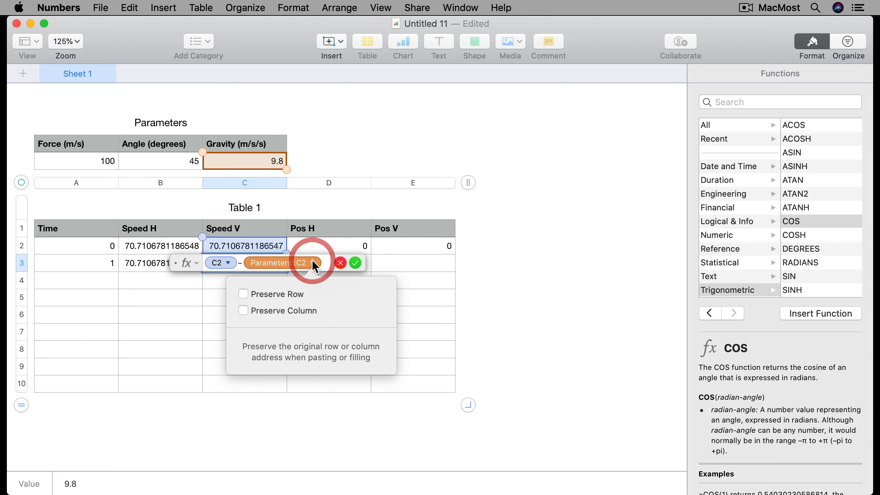
{"action": "left_click", "coordinate": [280, 294]}
{"action": "left_click", "coordinate": [278, 310]}
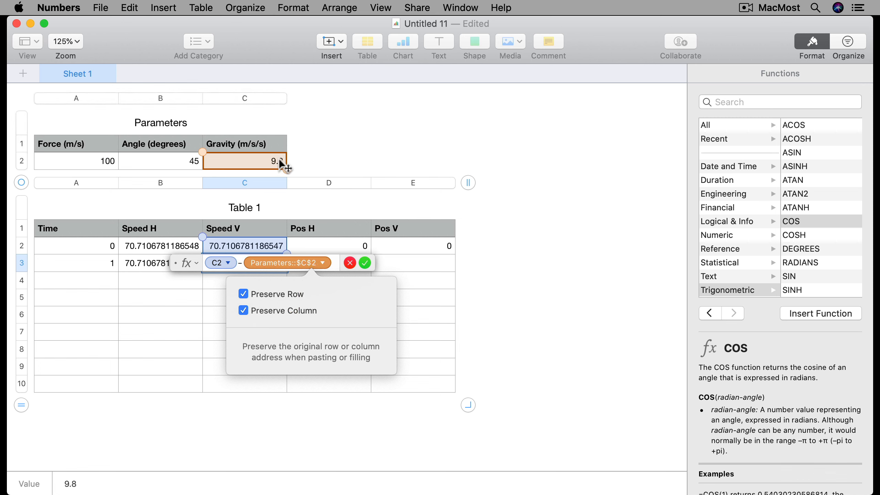
{"action": "left_click", "coordinate": [364, 262]}
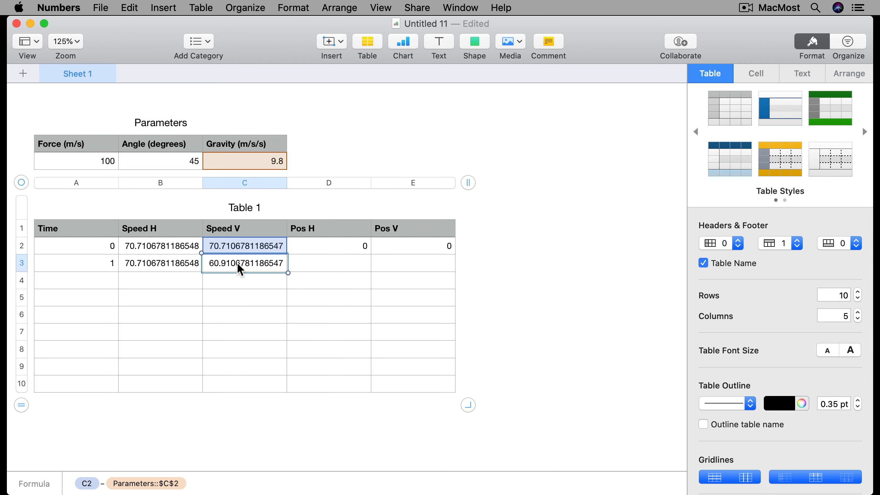
Enter the Pos H formula D2+B2 in cell D3
{"action": "left_click", "coordinate": [342, 267]}
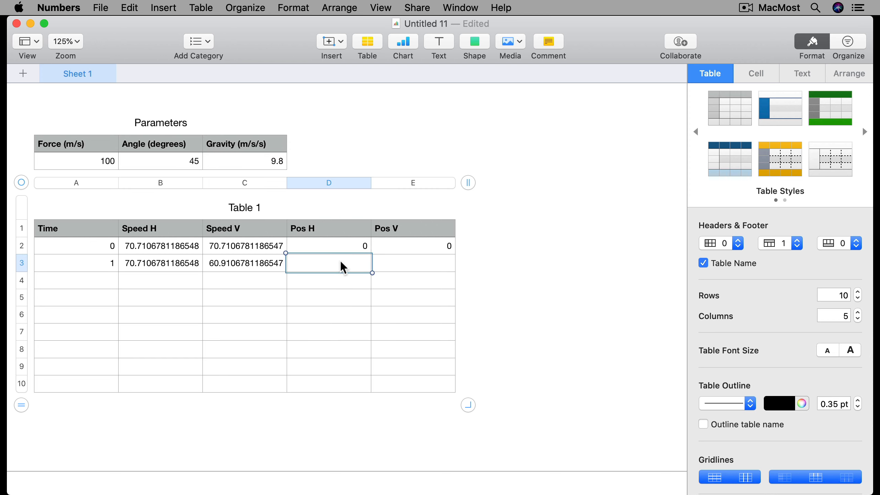
{"action": "type", "text": "="}
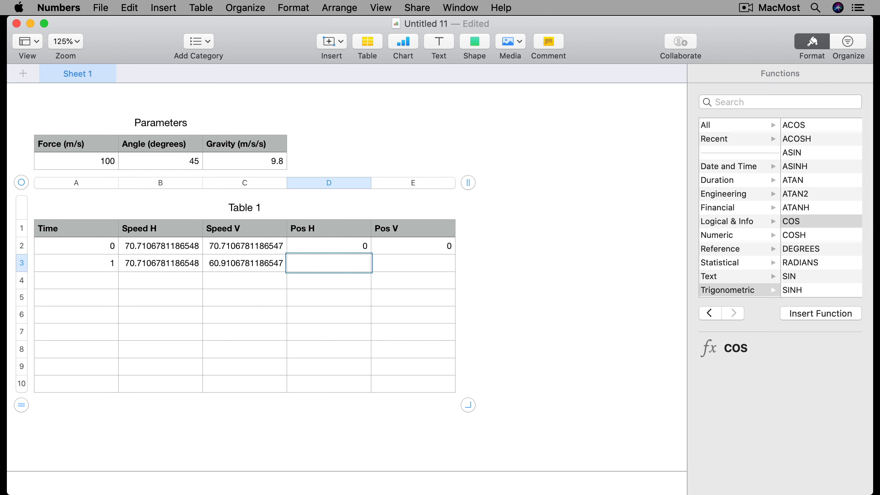
{"action": "left_click", "coordinate": [327, 244]}
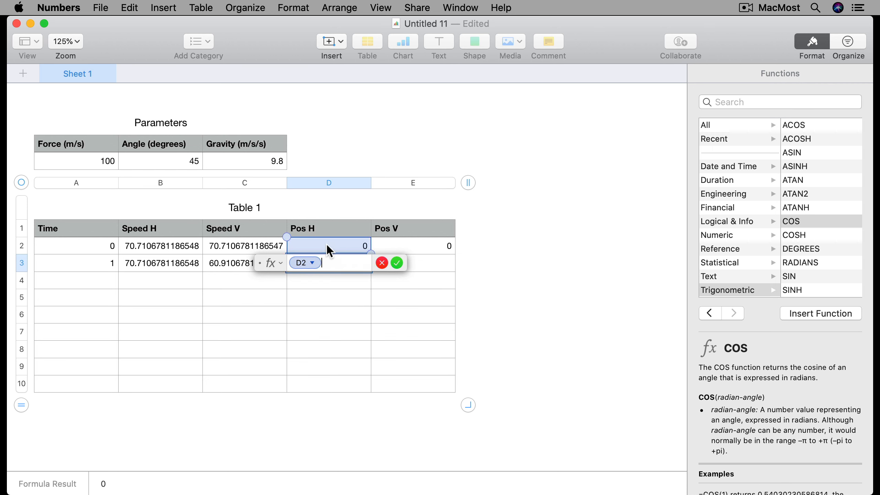
{"action": "left_click", "coordinate": [147, 251]}
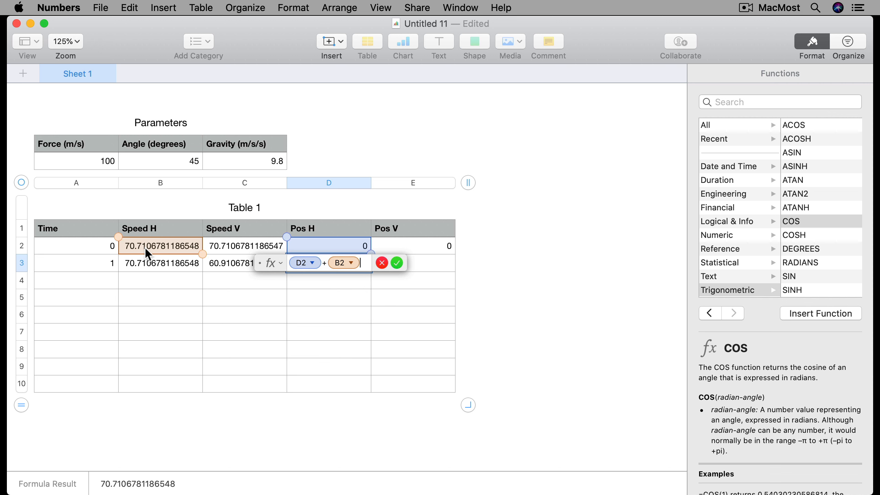
{"action": "key", "text": "Return"}
Enter the Pos V formula E2+C2 in cell E3
{"action": "left_click", "coordinate": [395, 260]}
{"action": "type", "text": "="}
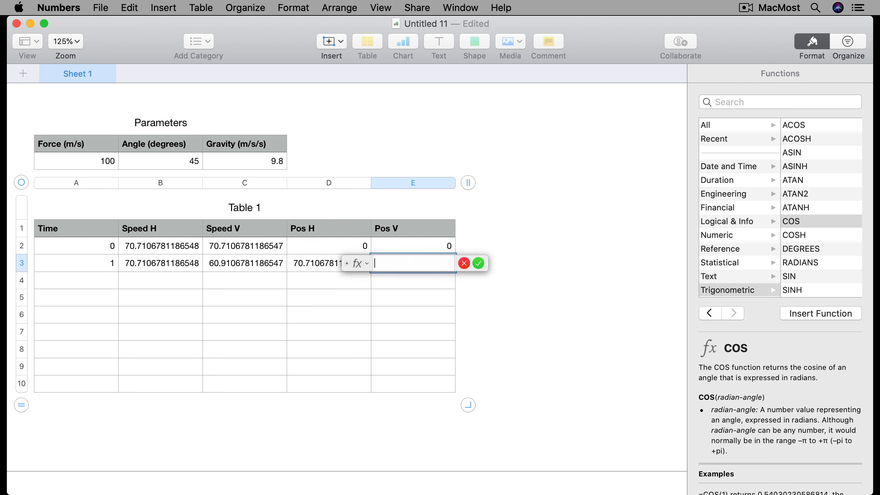
{"action": "left_click", "coordinate": [412, 244]}
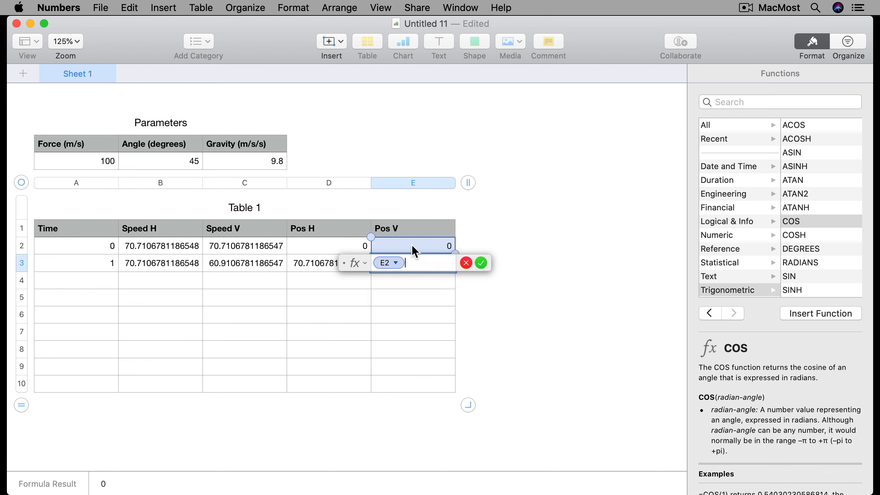
{"action": "type", "text": "+"}
{"action": "left_click", "coordinate": [245, 245]}
{"action": "key", "text": "Return"}
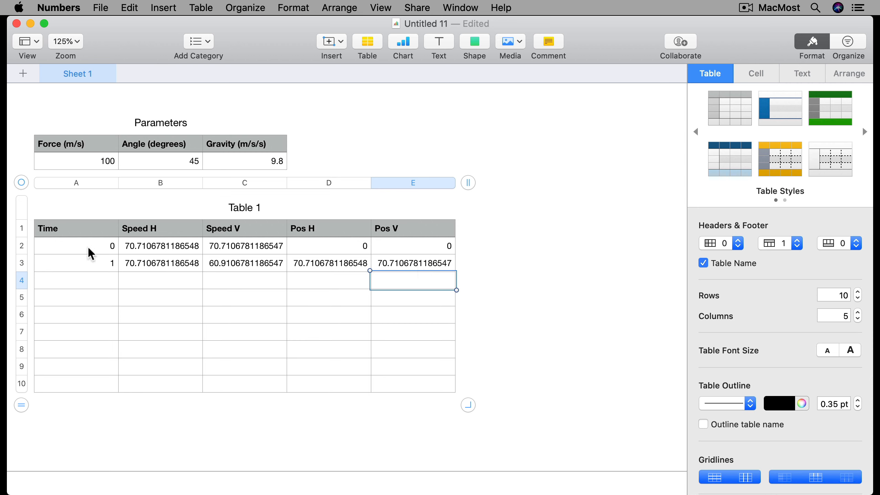
Review the speed formulas in cells B2 and C2 and the position formulas in D3 and E3
{"action": "left_click", "coordinate": [141, 244]}
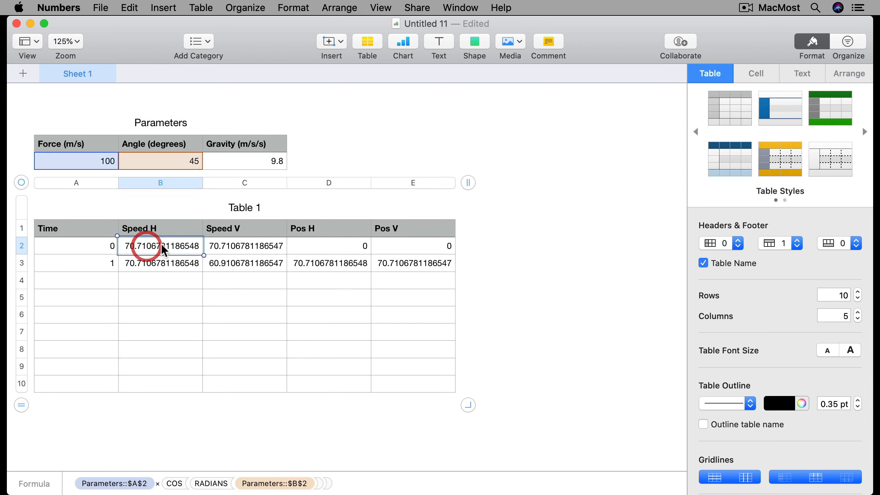
{"action": "left_click", "coordinate": [222, 244]}
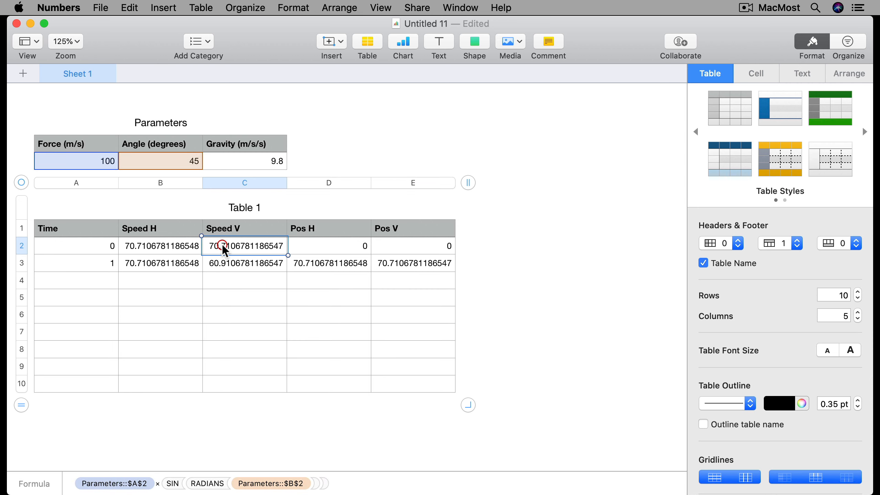
{"action": "left_click", "coordinate": [324, 260]}
{"action": "left_click", "coordinate": [396, 264]}
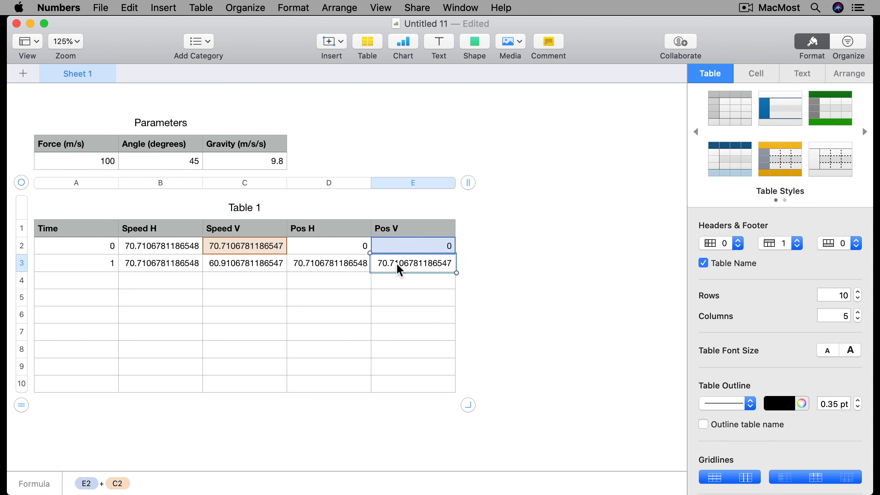
Enter 2 as the third Time value in cell A4
{"action": "left_click", "coordinate": [52, 270]}
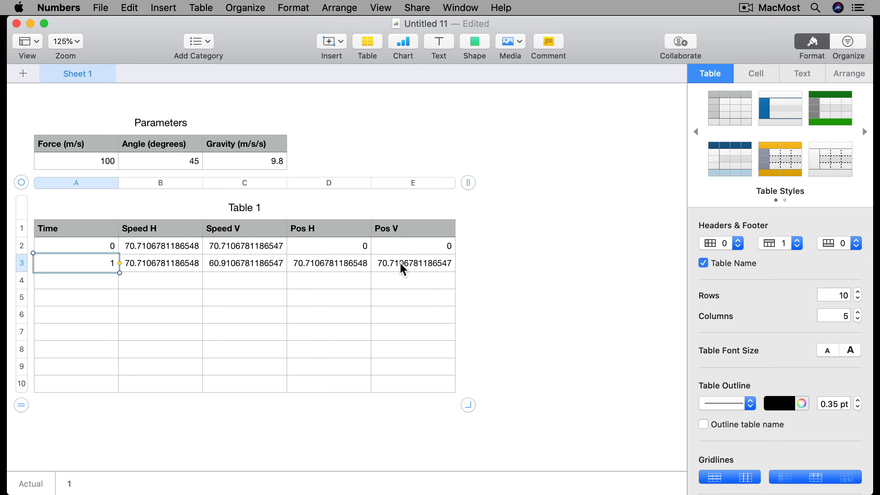
{"action": "left_click", "coordinate": [76, 276]}
{"action": "type", "text": "2"}
{"action": "key", "text": "Return"}
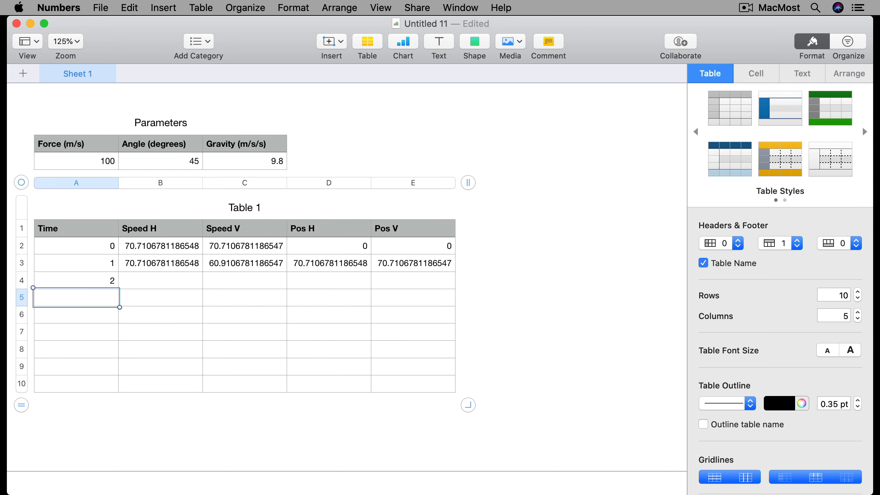
Copy the speed and position formulas from cells B3 to E3 into row 4
{"action": "left_click", "coordinate": [184, 263]}
{"action": "left_click", "coordinate": [434, 264], "text": "shift"}
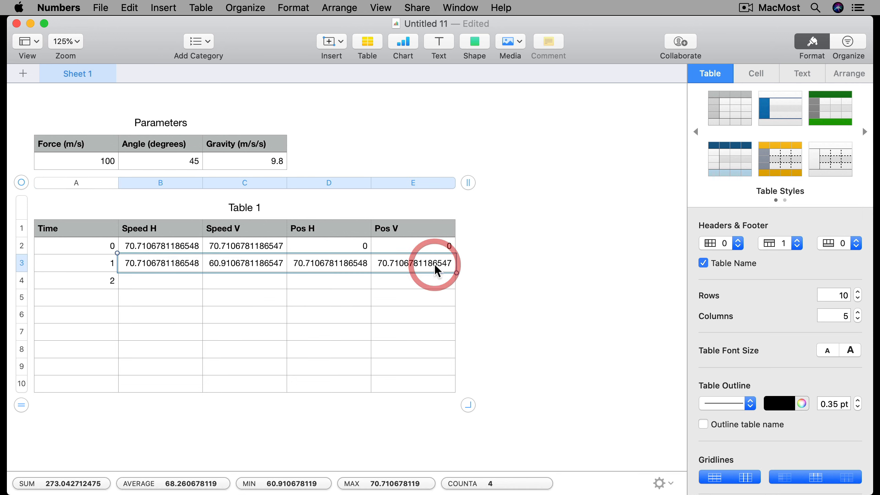
{"action": "left_click", "coordinate": [164, 279]}
{"action": "type", "text": "70.7106781186548\t51.1106781186547\t141.42135623731\t131.621356237309"}
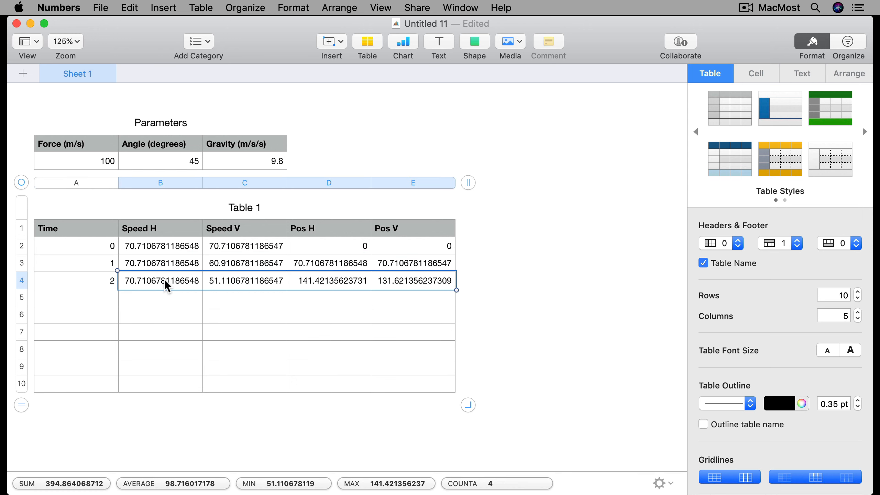
Check the cell references in the copied Speed V, Pos H and Pos V formulas in row 4
{"action": "left_click", "coordinate": [231, 278]}
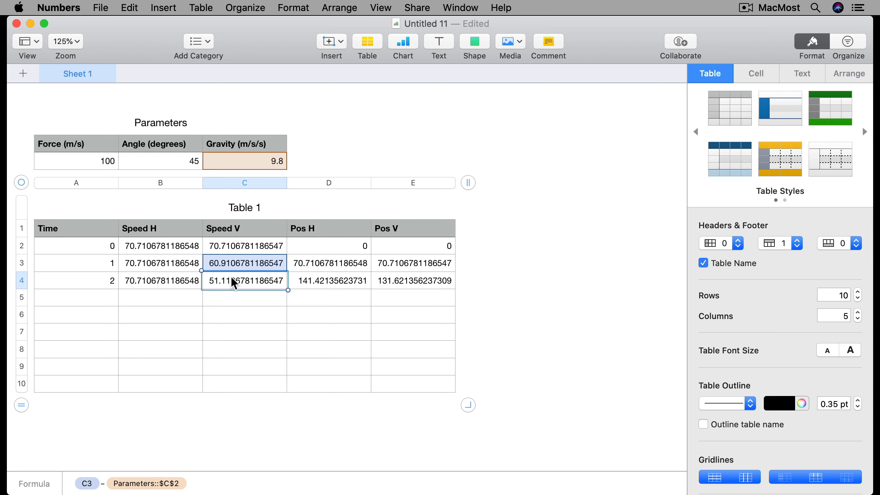
{"action": "left_click", "coordinate": [310, 279]}
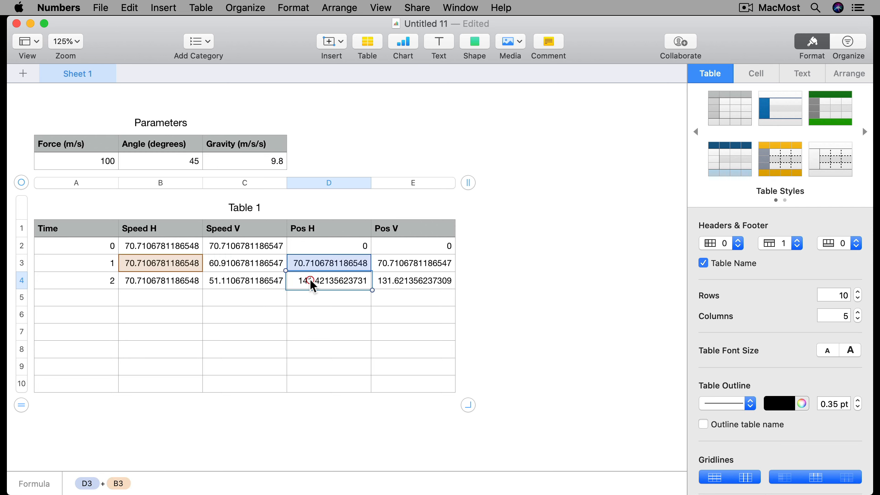
{"action": "left_click", "coordinate": [404, 278]}
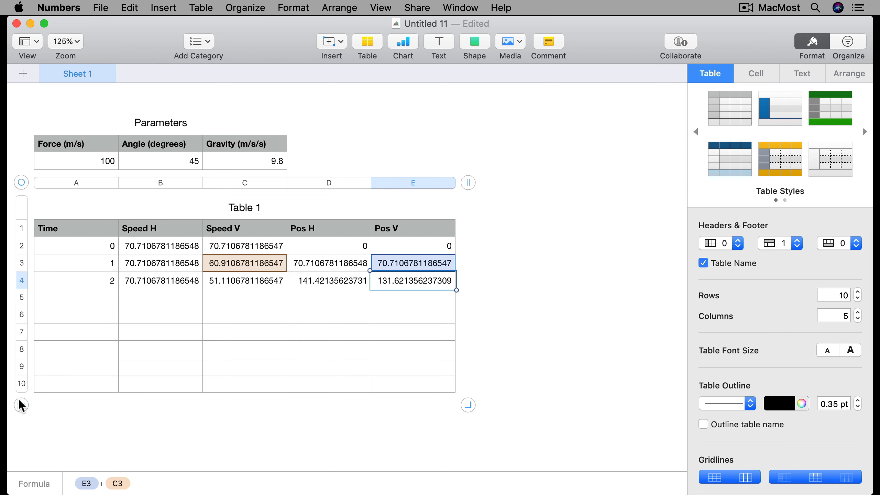
Remove the empty rows below row 4, and add two rows with Time values 3 and 4
{"action": "left_click_drag", "start_coordinate": [20, 404], "coordinate": [21, 304]}
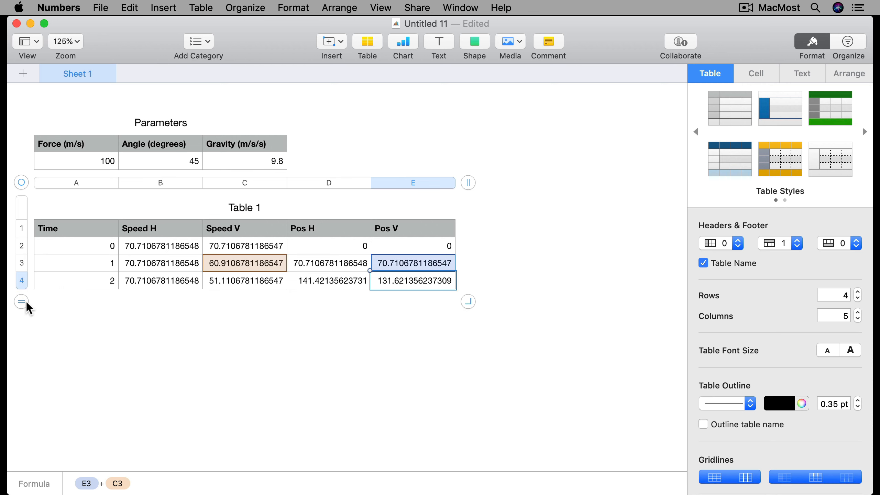
{"action": "left_click", "coordinate": [82, 275]}
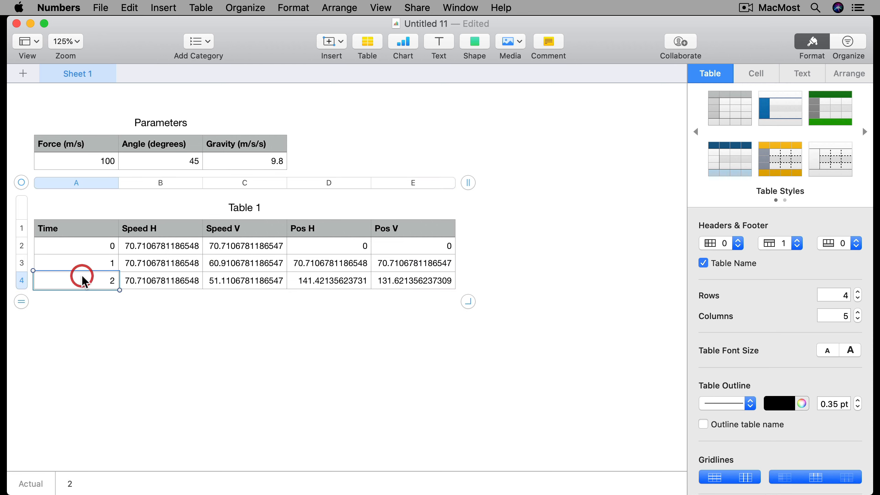
{"action": "key", "text": "Return"}
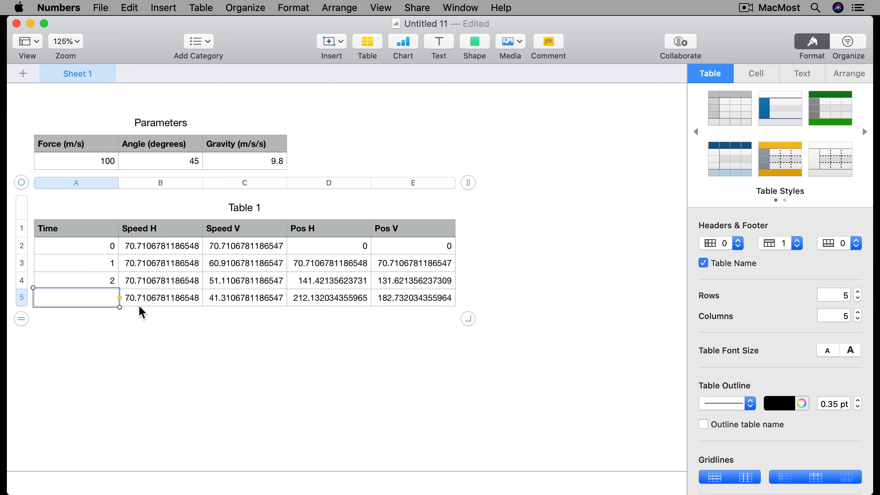
{"action": "type", "text": "3"}
{"action": "key", "text": "Return"}
{"action": "type", "text": "4"}
{"action": "key", "text": "super+Return"}
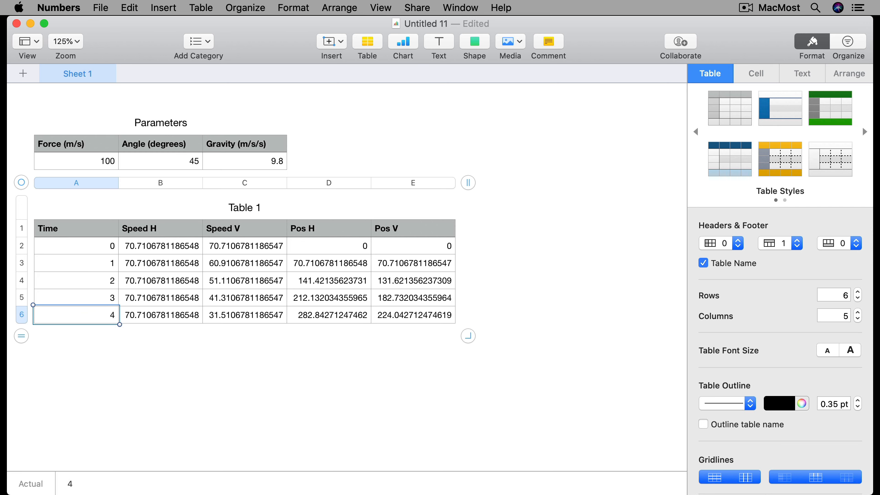
Replace the Time value in cell A3 with the formula A2+1
{"action": "left_click", "coordinate": [98, 264]}
{"action": "type", "text": "="}
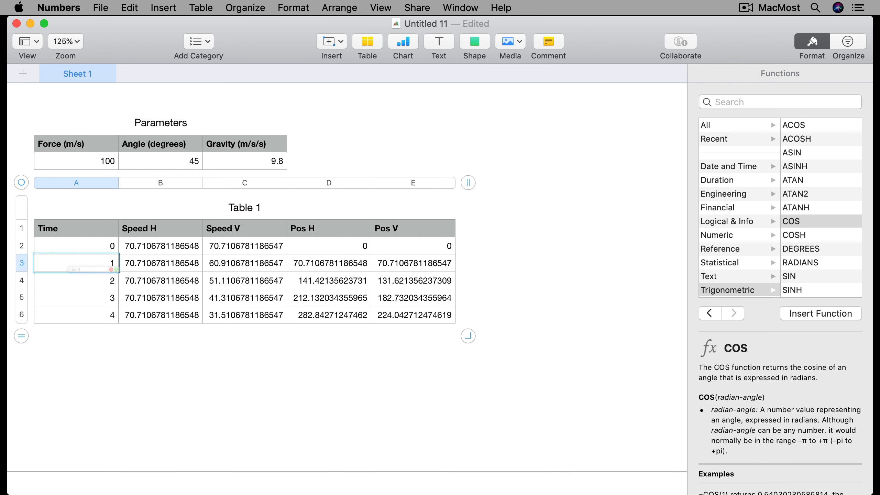
{"action": "left_click", "coordinate": [99, 246]}
{"action": "type", "text": "+1"}
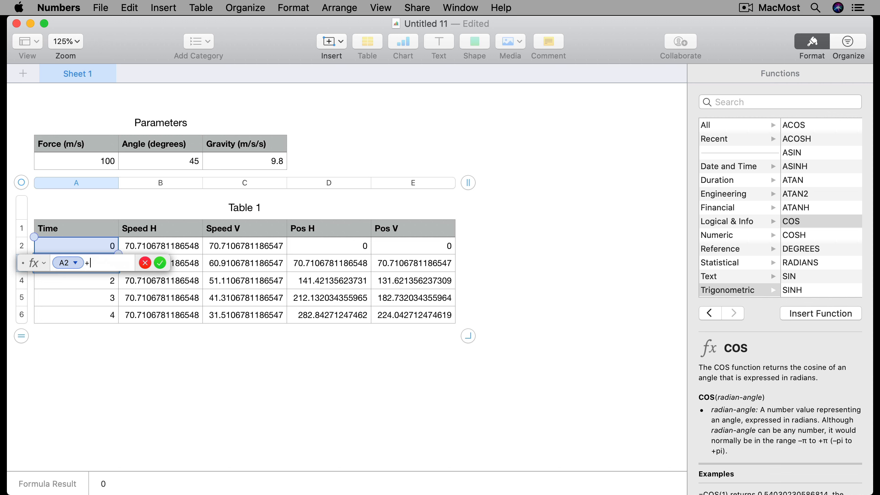
{"action": "key", "text": "Return"}
Copy the Time formula from cell A3 into A4 to A6, and add a seventh row below
{"action": "key", "text": "Up"}
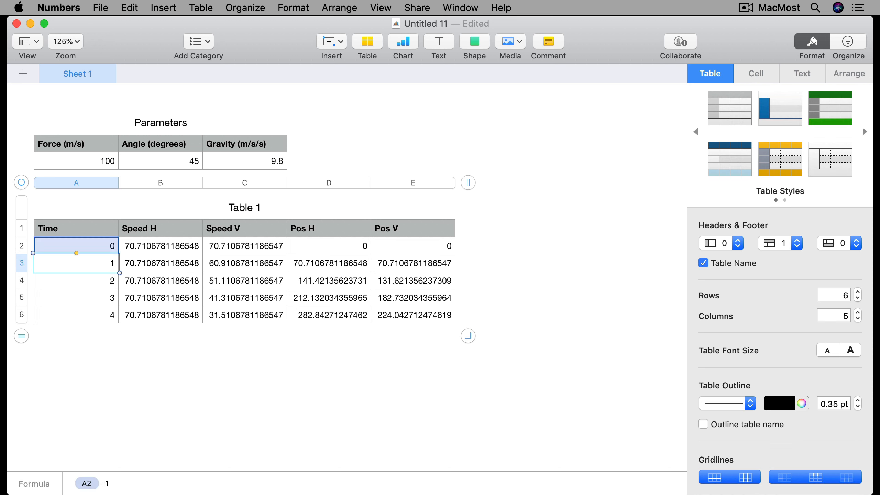
{"action": "key", "text": "super+c"}
{"action": "key", "text": "Down"}
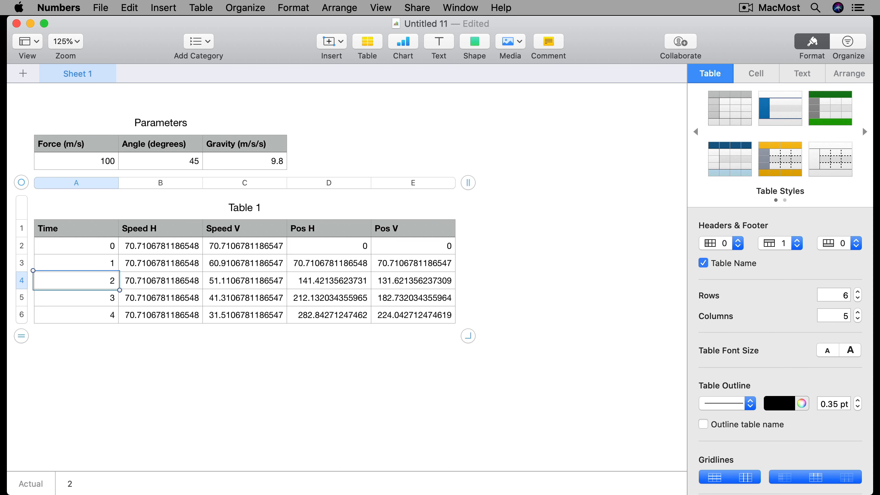
{"action": "key", "text": "shift+Down"}
{"action": "key", "text": "shift+Down"}
{"action": "key", "text": "super+v"}
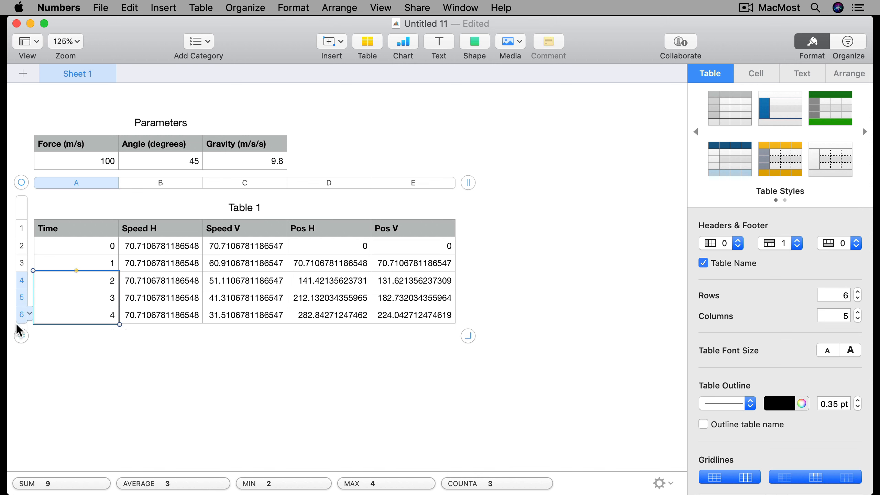
{"action": "left_click", "coordinate": [50, 324]}
{"action": "key", "text": "alt+Down"}
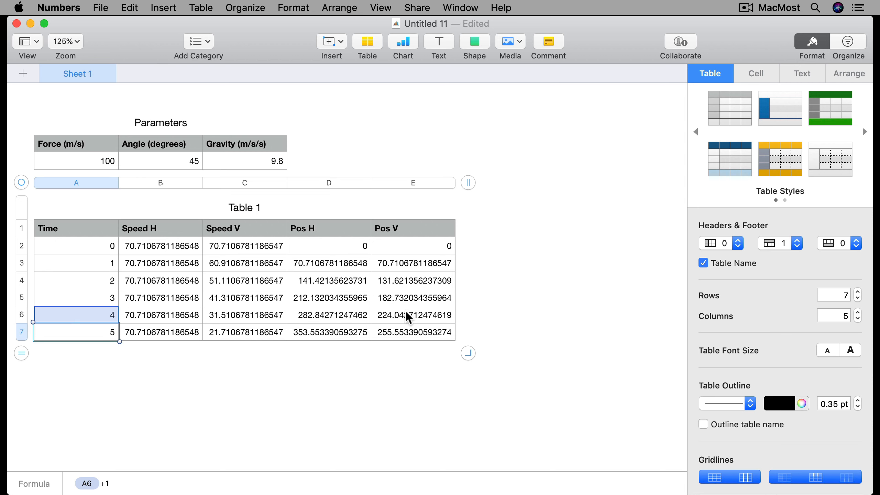
Extend Table 1 downward to 19 rows so the Time column runs up to 17
{"action": "key", "text": "alt+Down"}
{"action": "key", "text": "alt+Down"}
{"action": "key", "text": "alt+Down"}
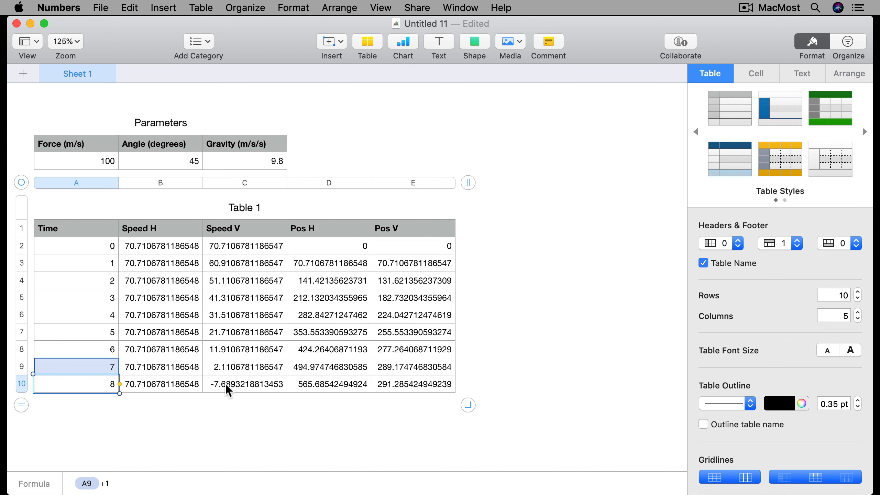
{"action": "key", "text": "alt+Down"}
{"action": "key", "text": "alt+Down"}
{"action": "key", "text": "alt+Down"}
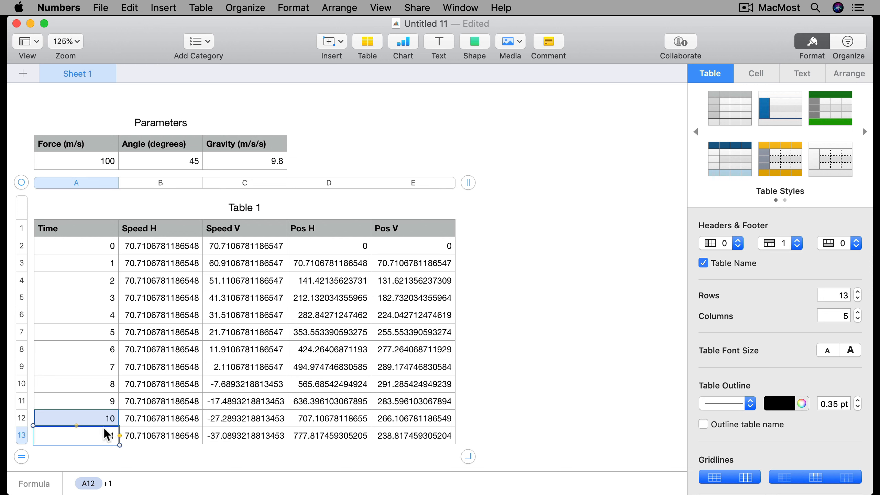
{"action": "scroll", "coordinate": [35, 440], "scroll_direction": "down", "scroll_amount": 5}
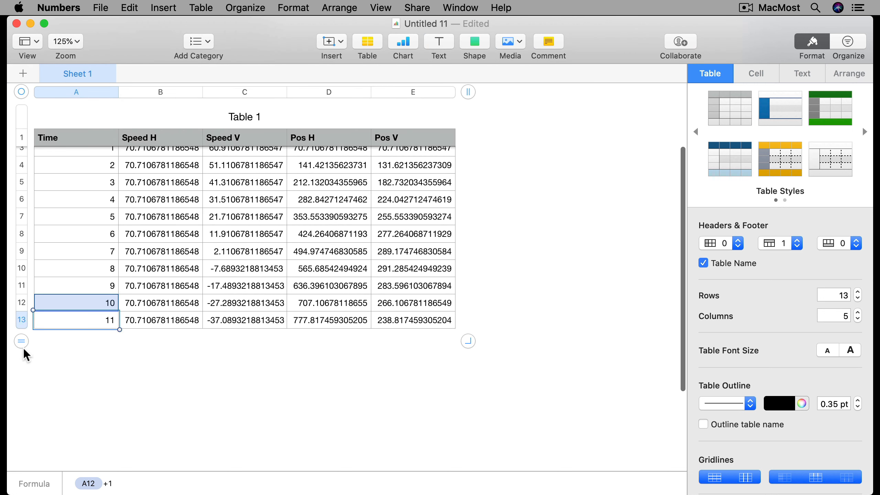
{"action": "left_click_drag", "start_coordinate": [23, 345], "coordinate": [16, 447]}
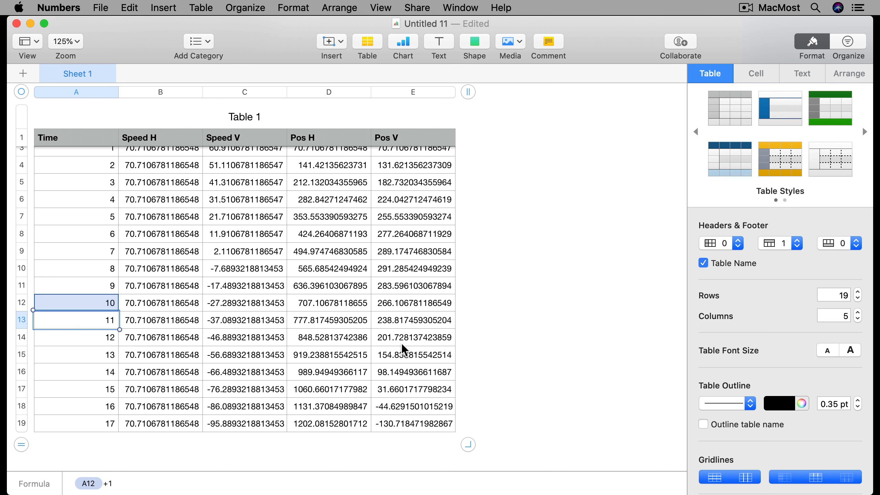
Add a conditional highlighting rule to the Pos V column that gives numbers less than 0 a red fill
{"action": "scroll", "coordinate": [396, 342], "scroll_direction": "up", "scroll_amount": 5}
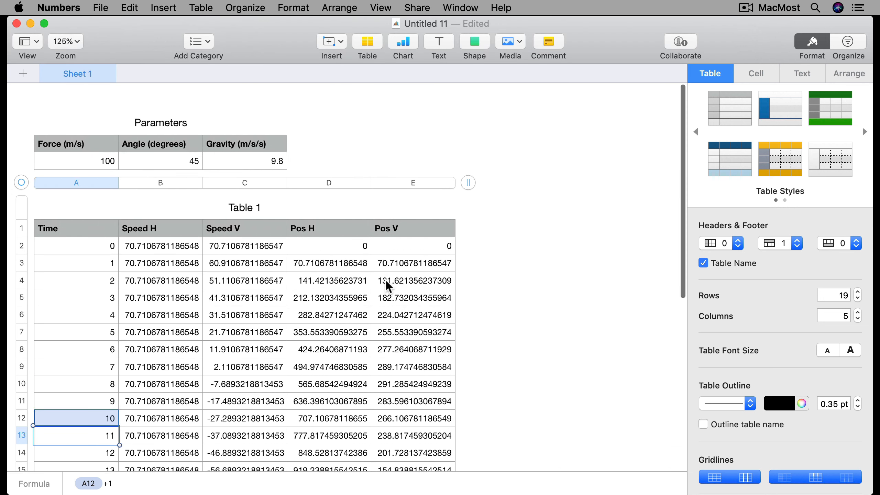
{"action": "scroll", "coordinate": [390, 355], "scroll_direction": "down", "scroll_amount": 2}
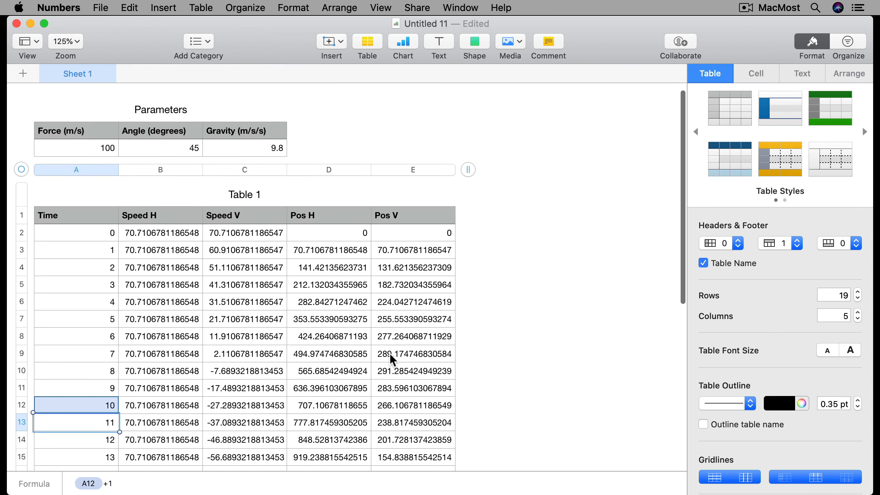
{"action": "scroll", "coordinate": [398, 343], "scroll_direction": "down", "scroll_amount": 1}
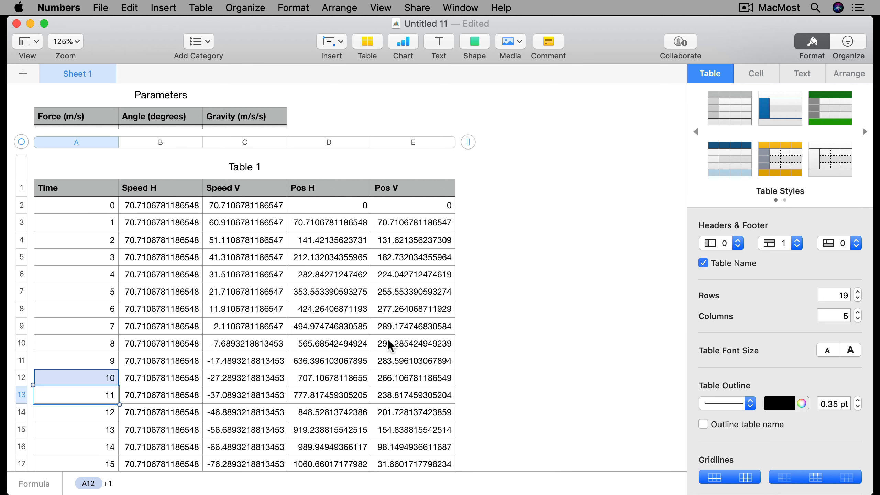
{"action": "scroll", "coordinate": [387, 339], "scroll_direction": "down", "scroll_amount": 3}
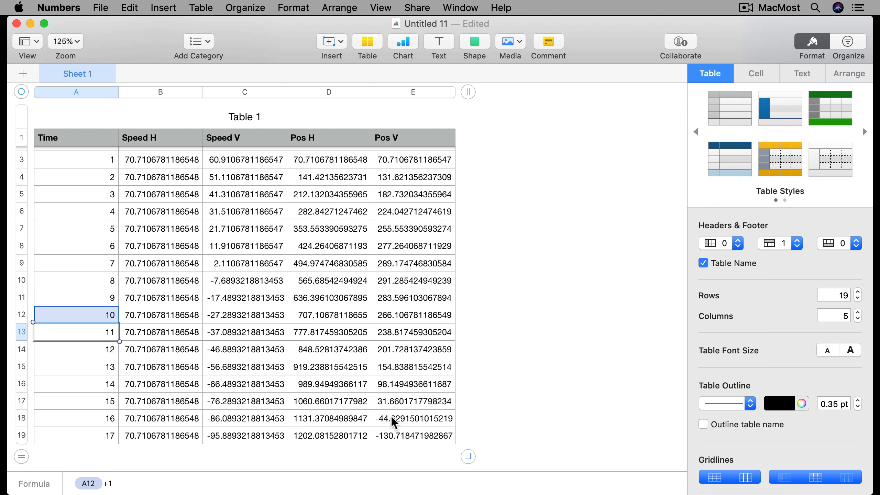
{"action": "left_click", "coordinate": [409, 91]}
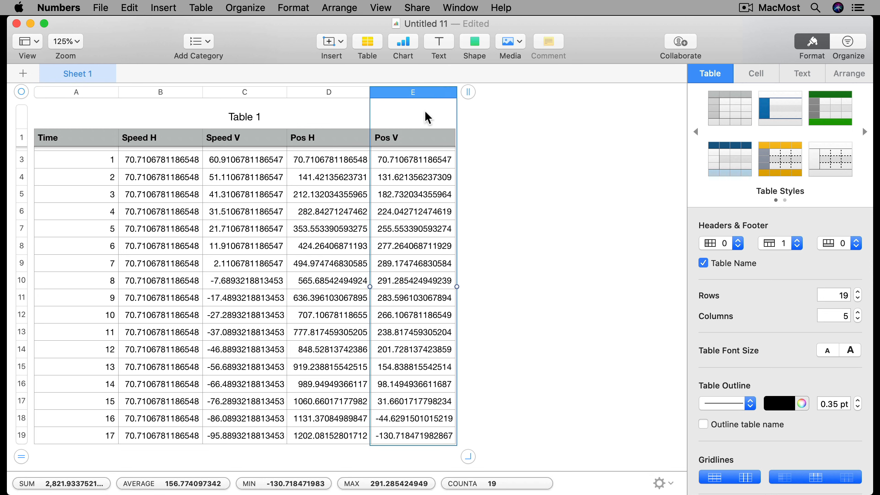
{"action": "left_click", "coordinate": [755, 73]}
{"action": "left_click", "coordinate": [774, 324]}
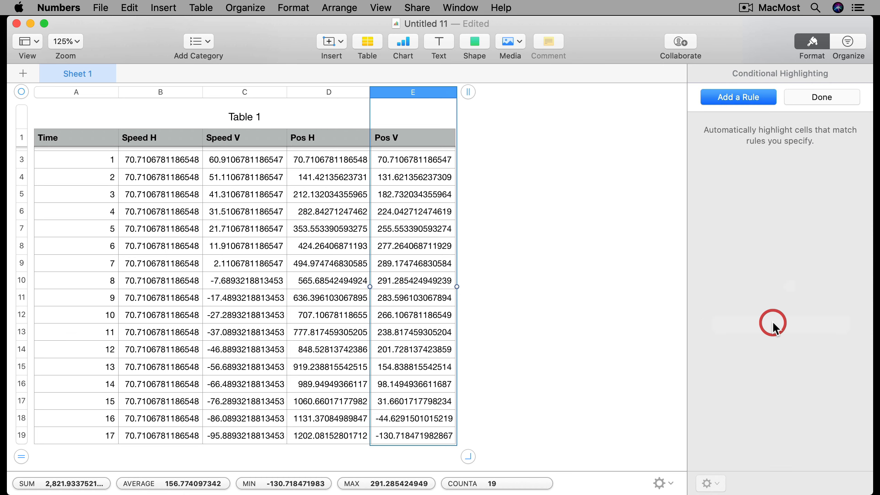
{"action": "left_click", "coordinate": [749, 99]}
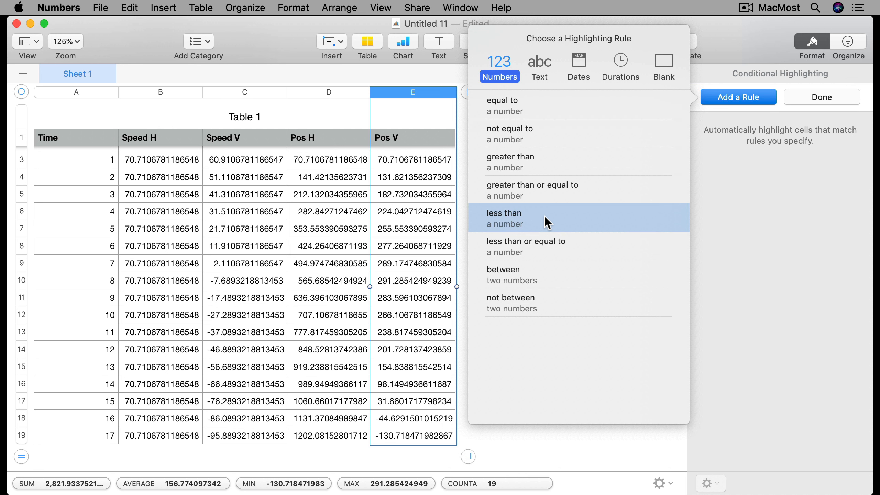
{"action": "left_click", "coordinate": [528, 217]}
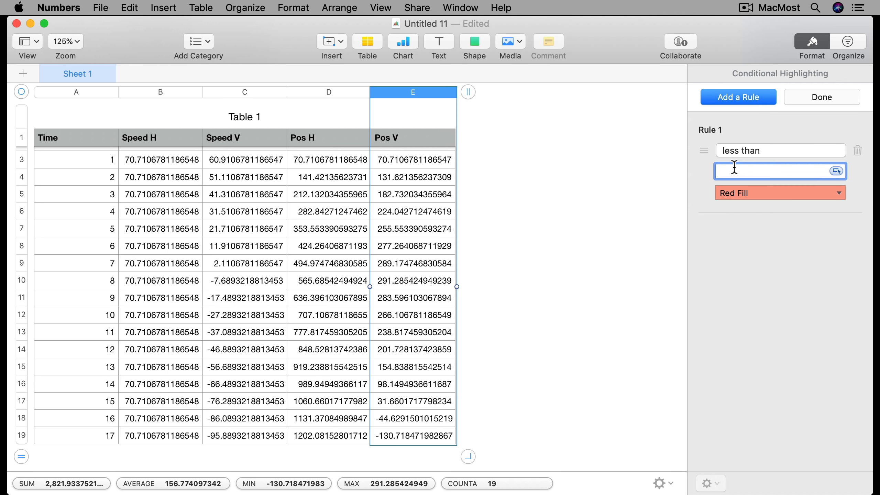
{"action": "type", "text": "0"}
{"action": "left_click", "coordinate": [817, 97]}
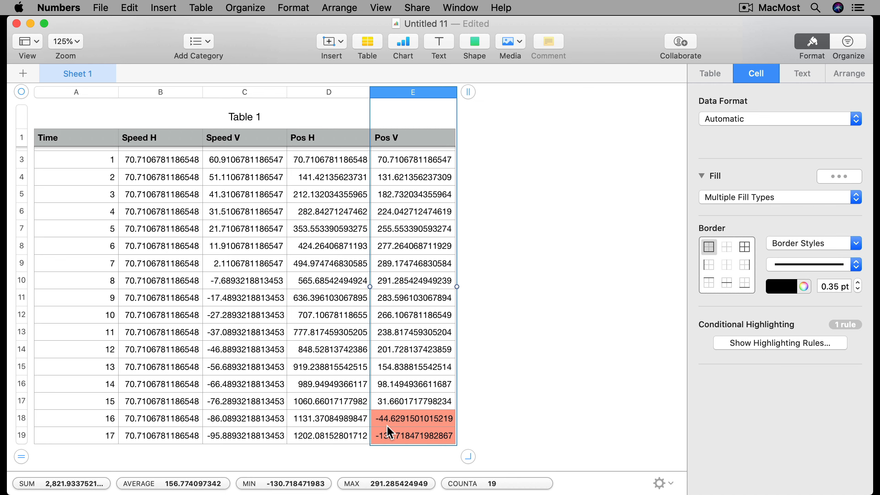
Narrow the Time column to fit just its header text
{"action": "scroll", "coordinate": [387, 426], "scroll_direction": "up", "scroll_amount": 5}
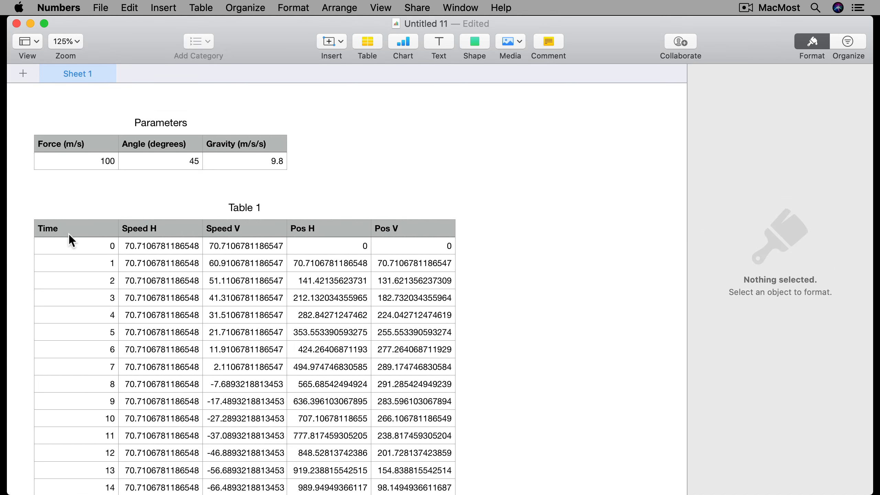
{"action": "left_click", "coordinate": [69, 234]}
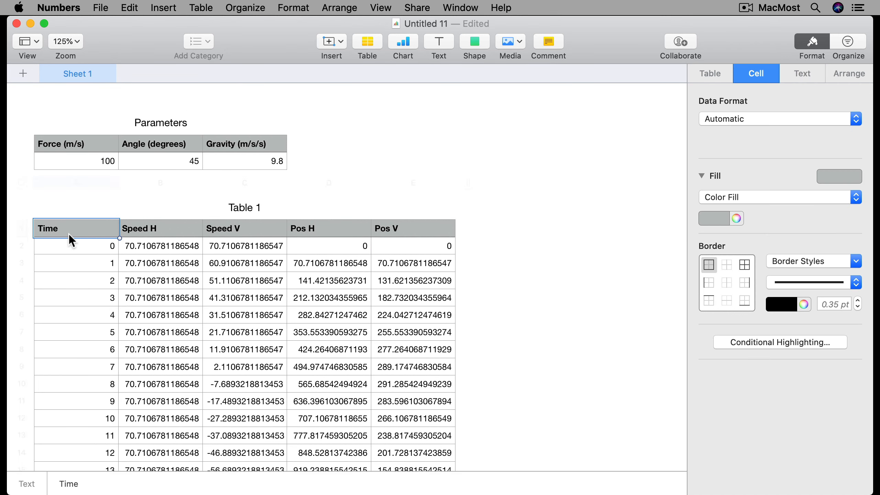
{"action": "left_click_drag", "start_coordinate": [116, 181], "coordinate": [58, 190]}
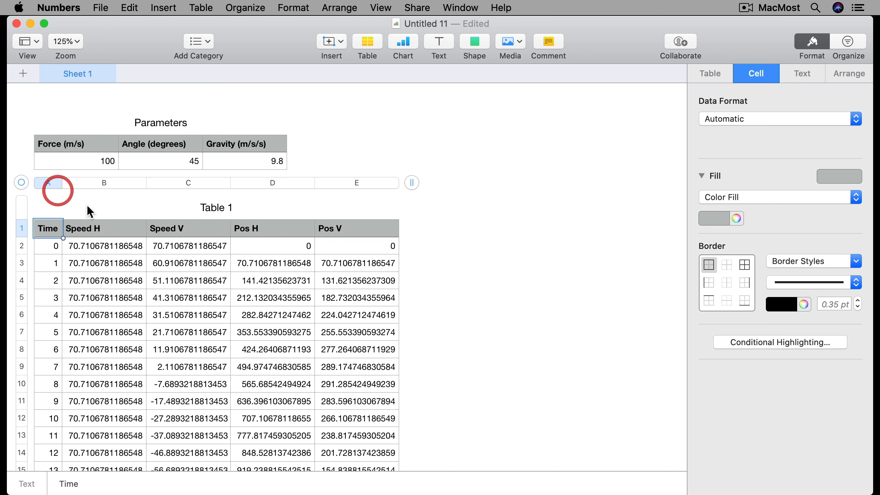
Format the Speed H through Pos V columns as Number with 0 decimals, and narrow them to about their header widths
{"action": "left_click", "coordinate": [105, 184]}
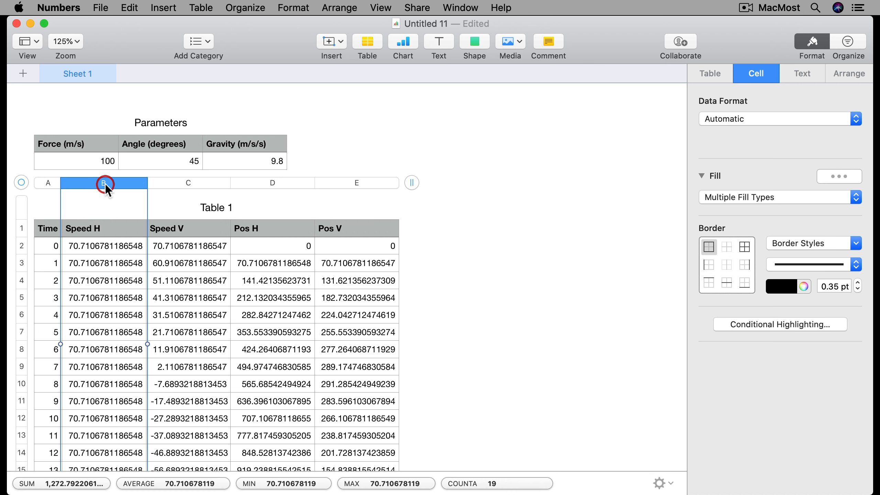
{"action": "left_click", "coordinate": [343, 182], "text": "shift"}
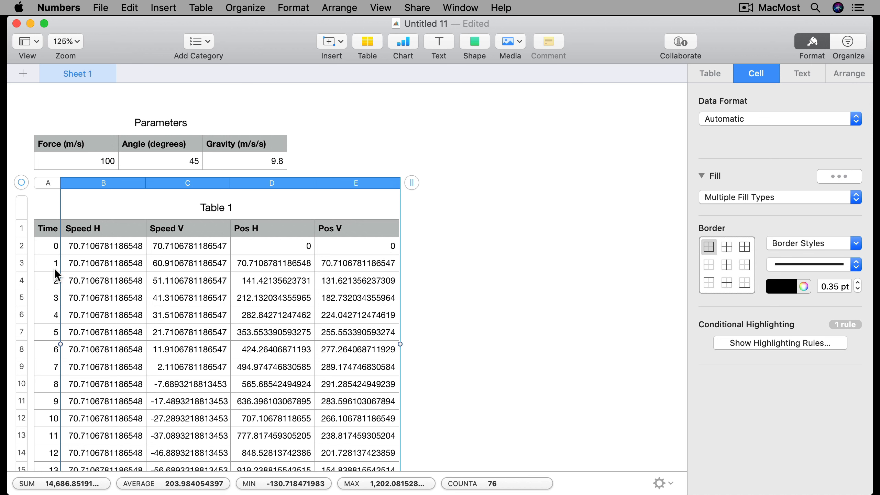
{"action": "left_click", "coordinate": [724, 118]}
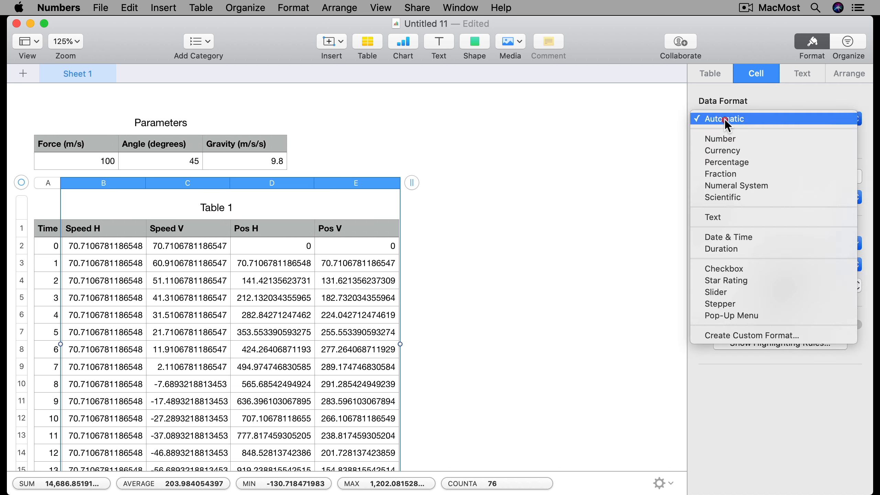
{"action": "left_click", "coordinate": [728, 137]}
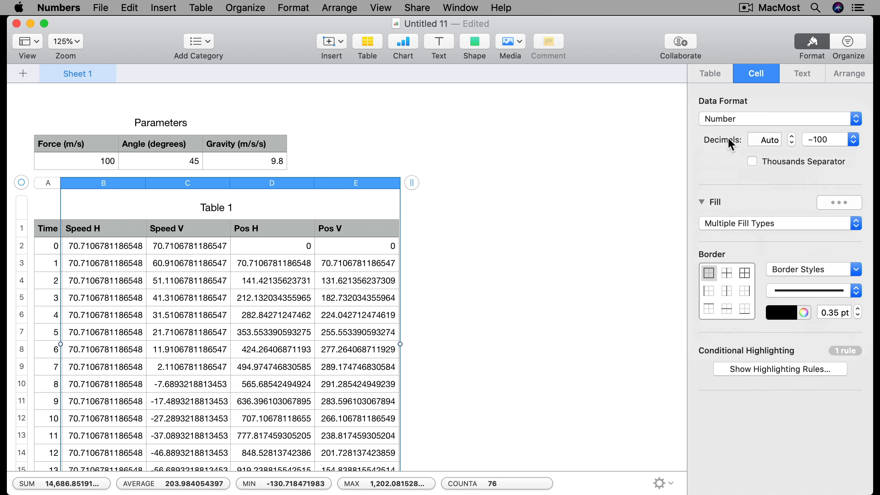
{"action": "left_click", "coordinate": [768, 139]}
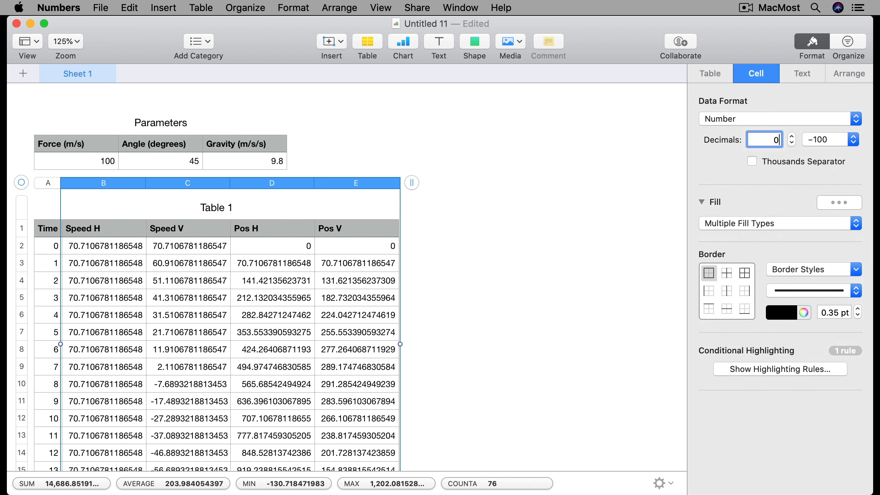
{"action": "type", "text": "0"}
{"action": "key", "text": "Return"}
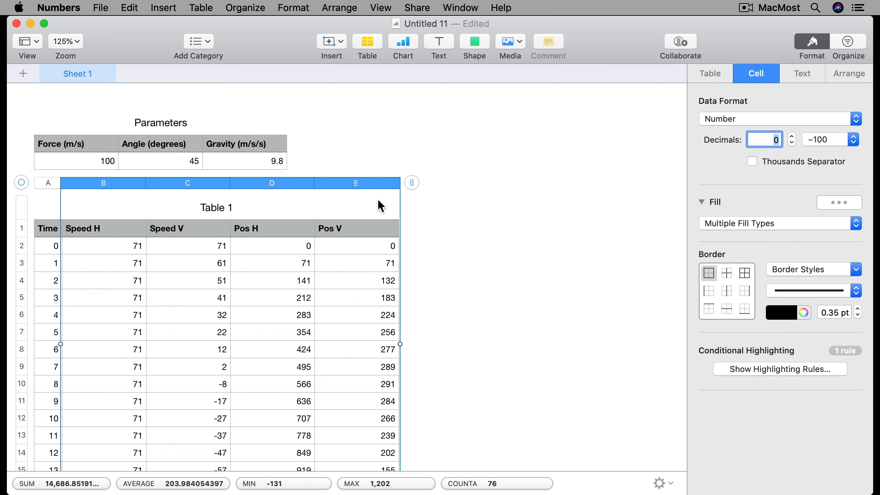
{"action": "left_click_drag", "start_coordinate": [399, 182], "coordinate": [243, 182]}
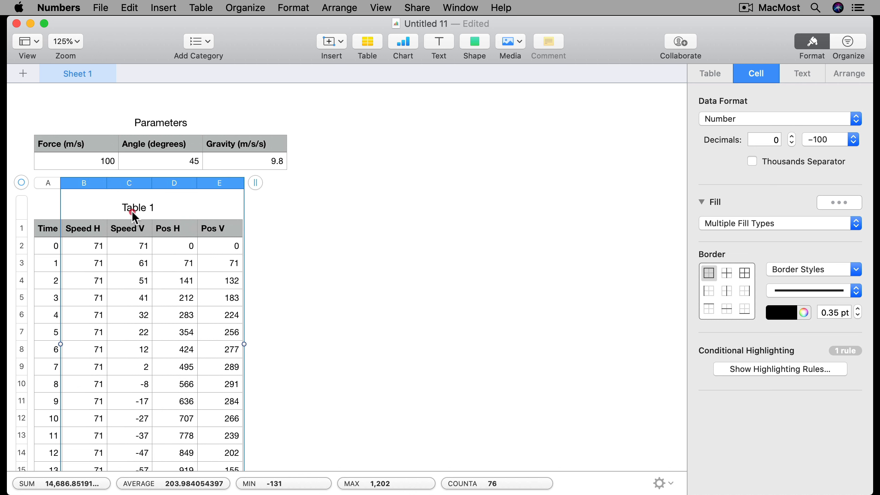
Rename Table 1 as "Over Time"
{"action": "left_click", "coordinate": [134, 209]}
{"action": "left_click", "coordinate": [138, 205]}
{"action": "type", "text": "Over Time"}
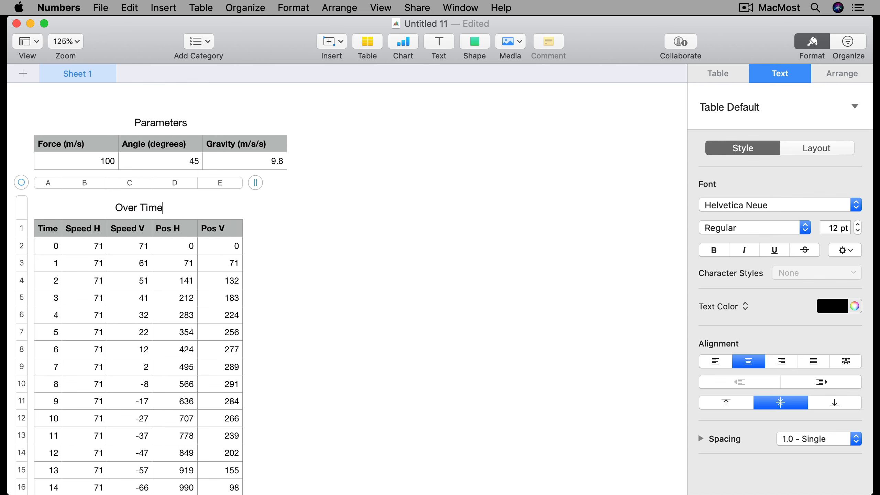
{"action": "key", "text": "Return"}
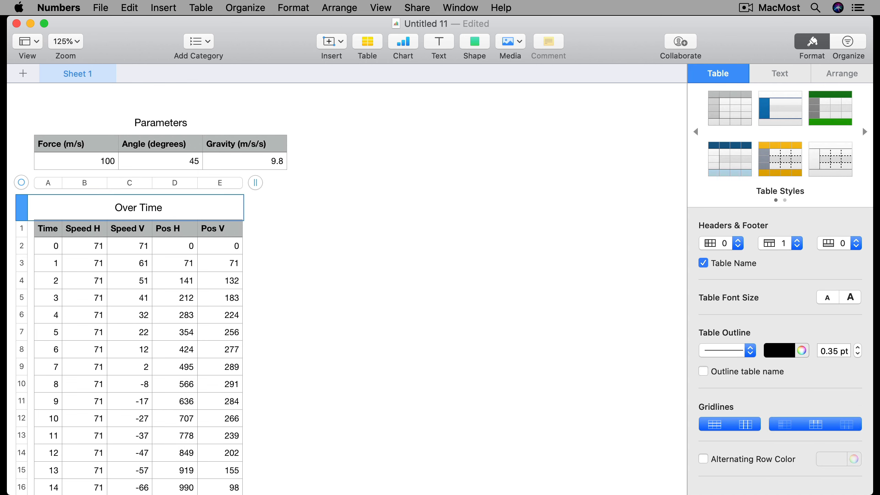
{"action": "left_click", "coordinate": [292, 243]}
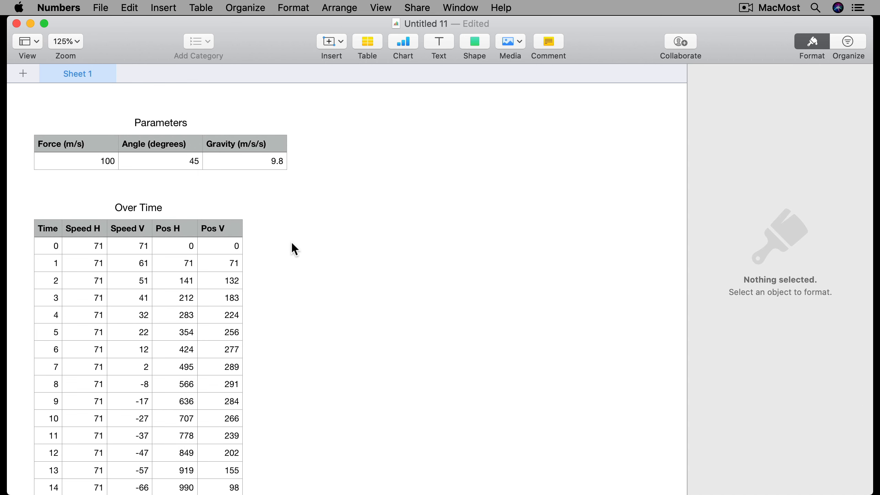
Insert a 2D scatter chart from the Pos H and Pos V columns of the Over Time table
{"action": "scroll", "coordinate": [292, 242], "scroll_direction": "down", "scroll_amount": 6}
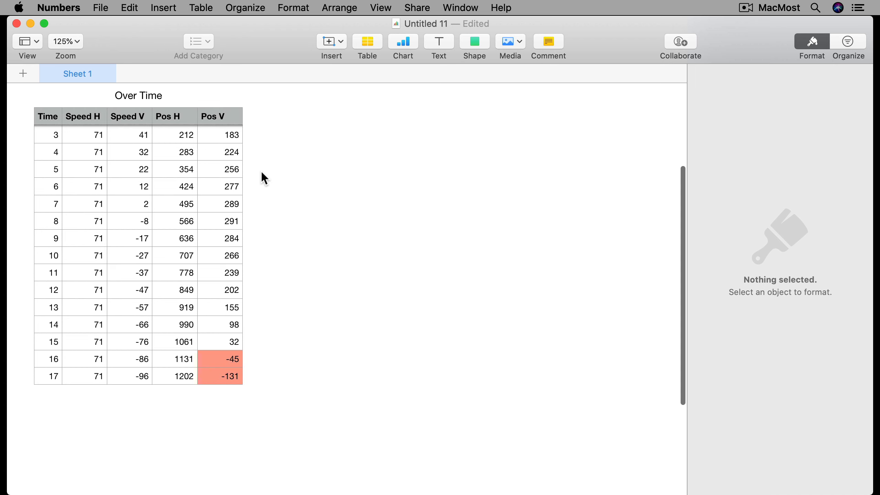
{"action": "scroll", "coordinate": [218, 136], "scroll_direction": "up", "scroll_amount": 6}
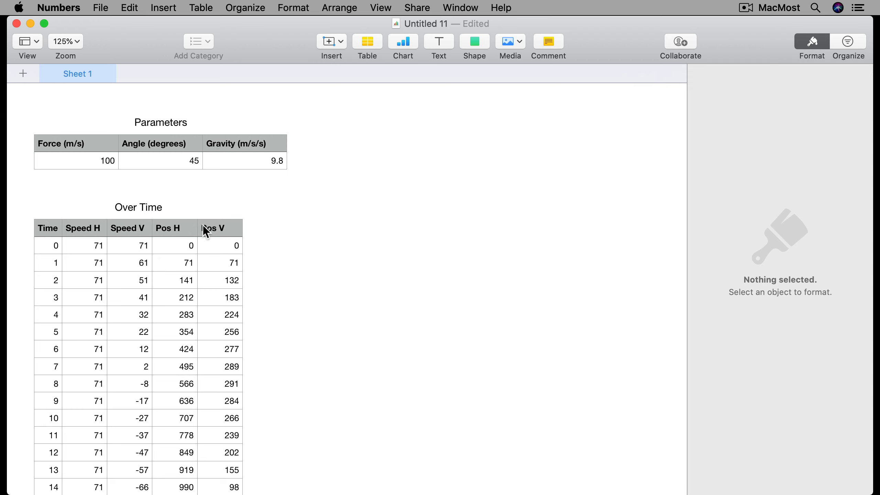
{"action": "left_click", "coordinate": [216, 228]}
{"action": "left_click_drag", "start_coordinate": [172, 183], "coordinate": [209, 184]}
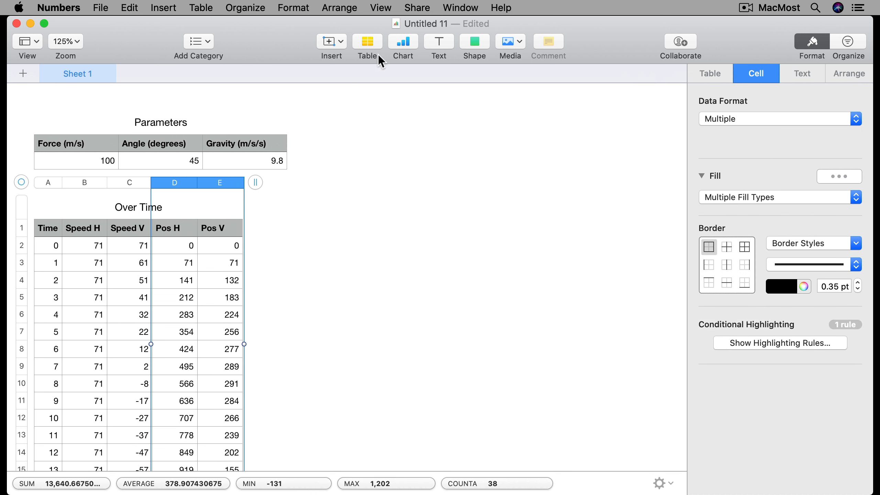
{"action": "left_click", "coordinate": [406, 42]}
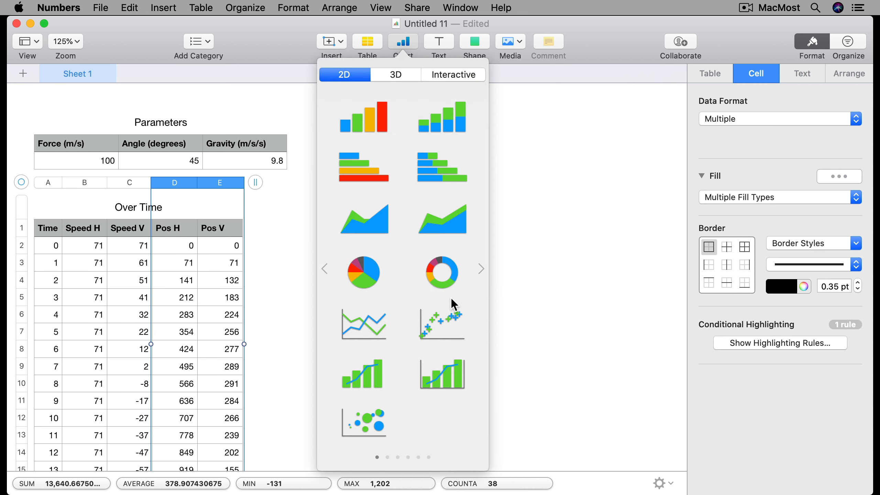
{"action": "left_click", "coordinate": [434, 317]}
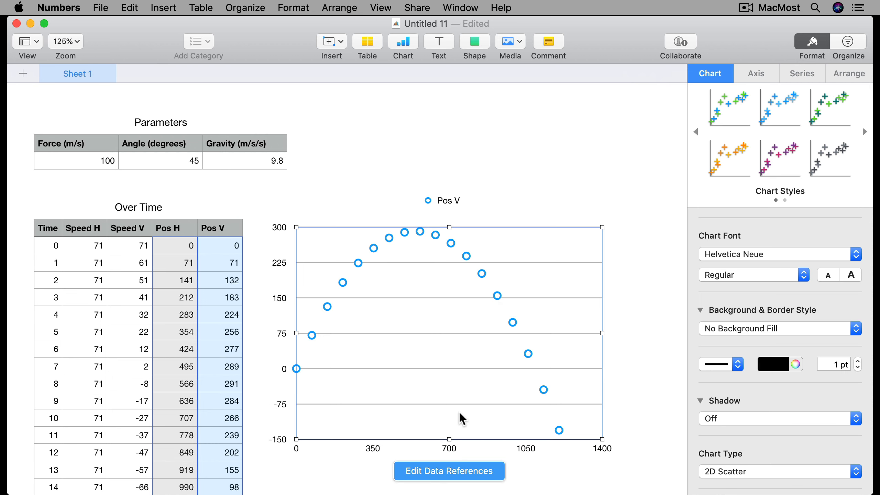
Delete the two rows for Time 16 and 17, which have negative Pos V values
{"action": "scroll", "coordinate": [146, 410], "scroll_direction": "down", "scroll_amount": 10}
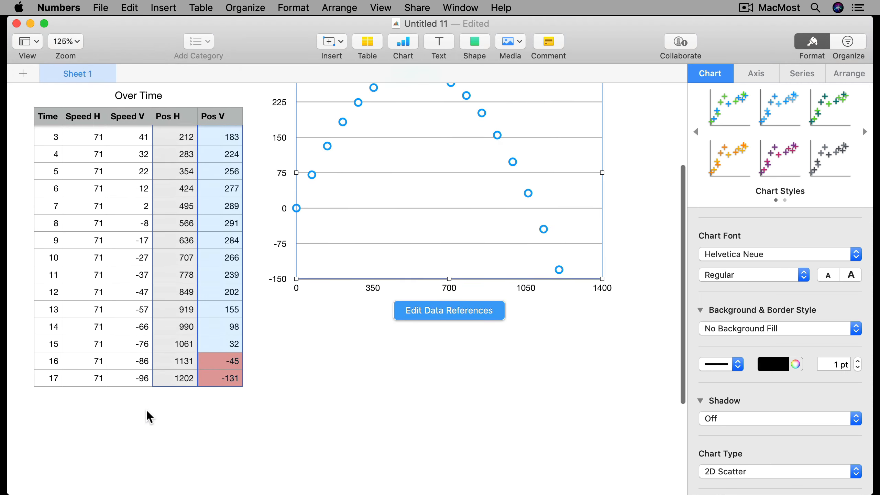
{"action": "left_click_drag", "start_coordinate": [56, 358], "coordinate": [210, 366]}
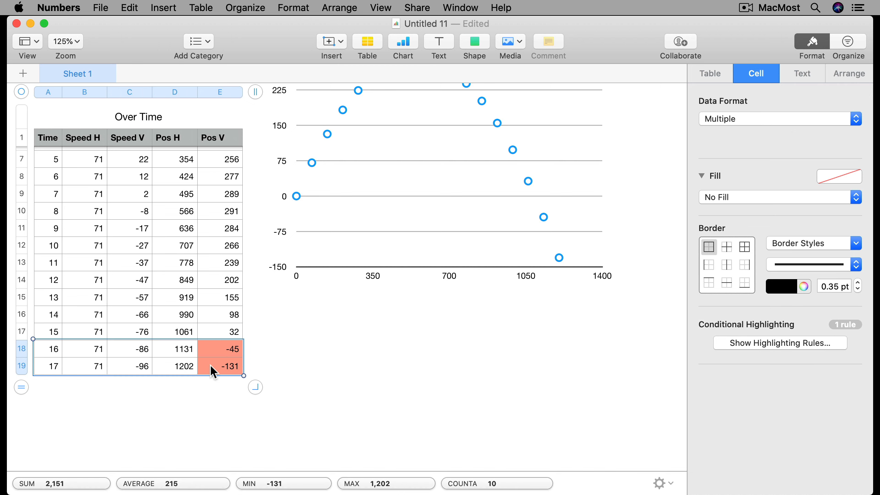
{"action": "left_click", "coordinate": [31, 347]}
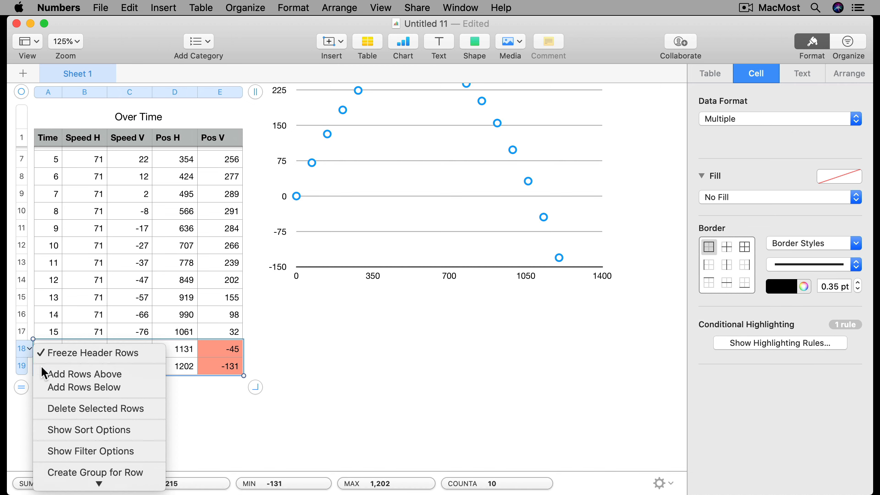
{"action": "left_click", "coordinate": [57, 408]}
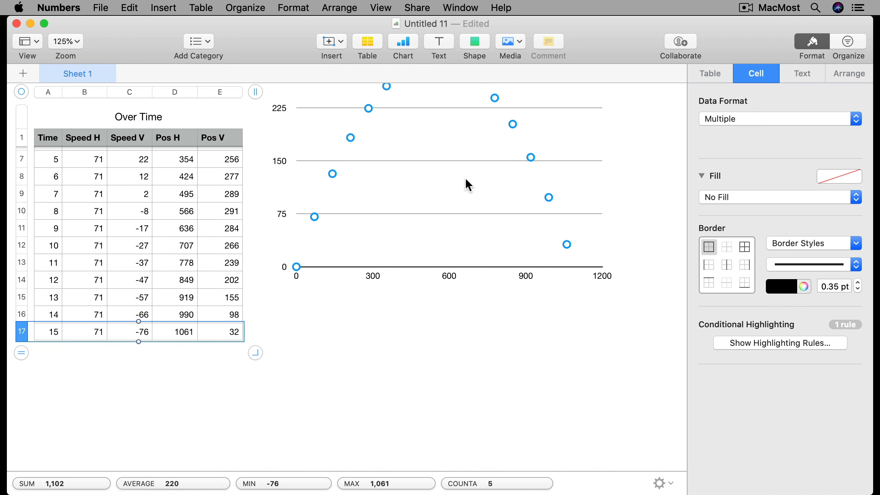
Set the Force in the Parameters table to 110 m/s and check the Over Time rows
{"action": "scroll", "coordinate": [465, 177], "scroll_direction": "up", "scroll_amount": 5}
{"action": "scroll", "coordinate": [390, 370], "scroll_direction": "down", "scroll_amount": 4}
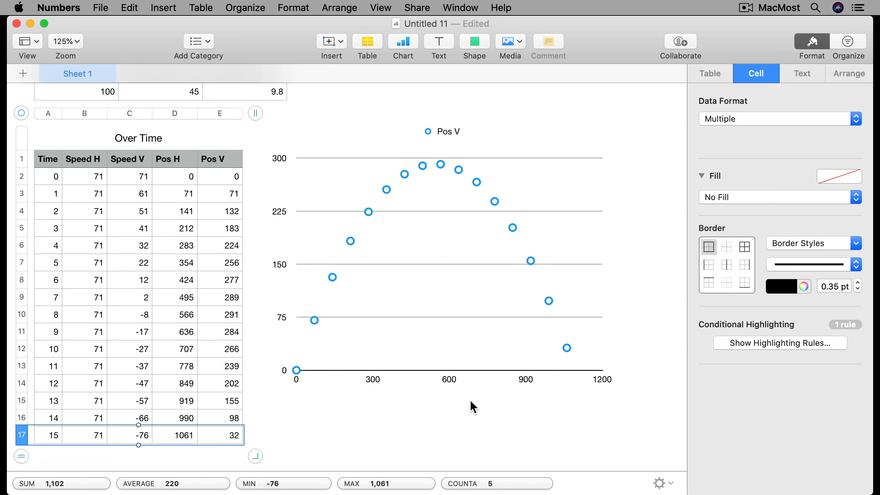
{"action": "scroll", "coordinate": [230, 337], "scroll_direction": "up", "scroll_amount": 4}
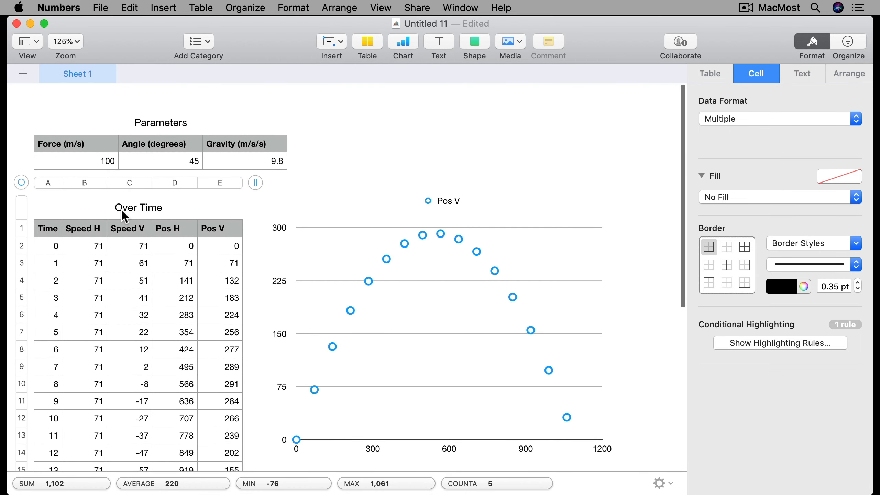
{"action": "left_click", "coordinate": [93, 159]}
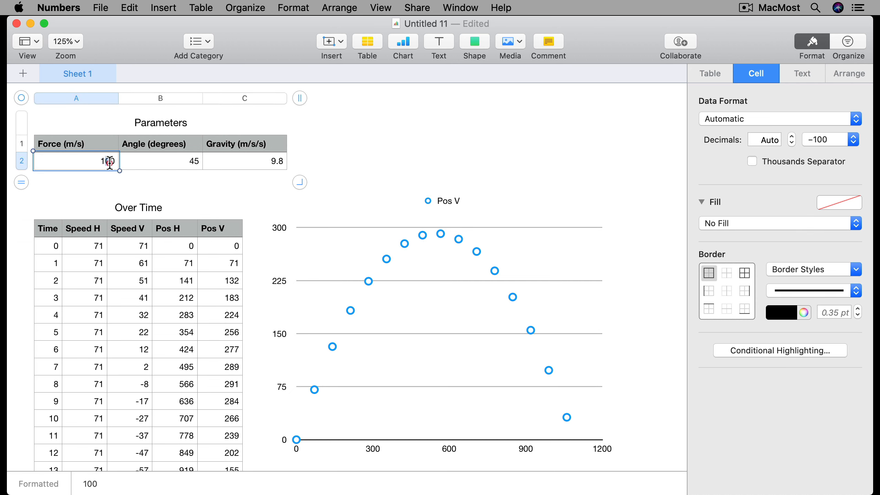
{"action": "left_click", "coordinate": [109, 162]}
{"action": "type", "text": "1"}
{"action": "key", "text": "Return"}
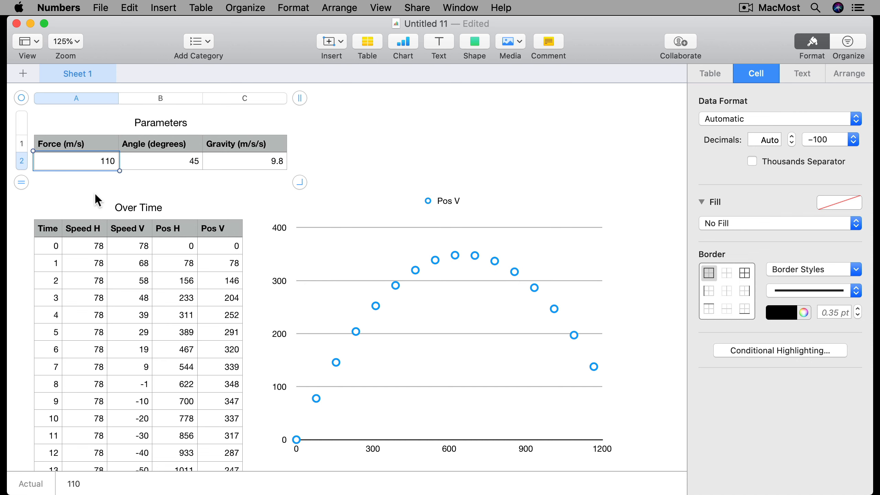
{"action": "scroll", "coordinate": [99, 329], "scroll_direction": "down", "scroll_amount": 5}
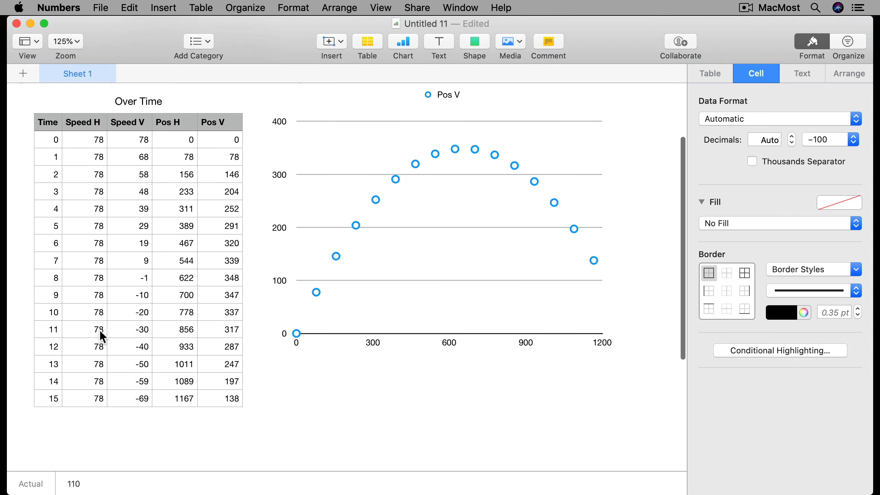
{"action": "scroll", "coordinate": [99, 329], "scroll_direction": "up", "scroll_amount": 4}
{"action": "scroll", "coordinate": [100, 330], "scroll_direction": "up", "scroll_amount": 1}
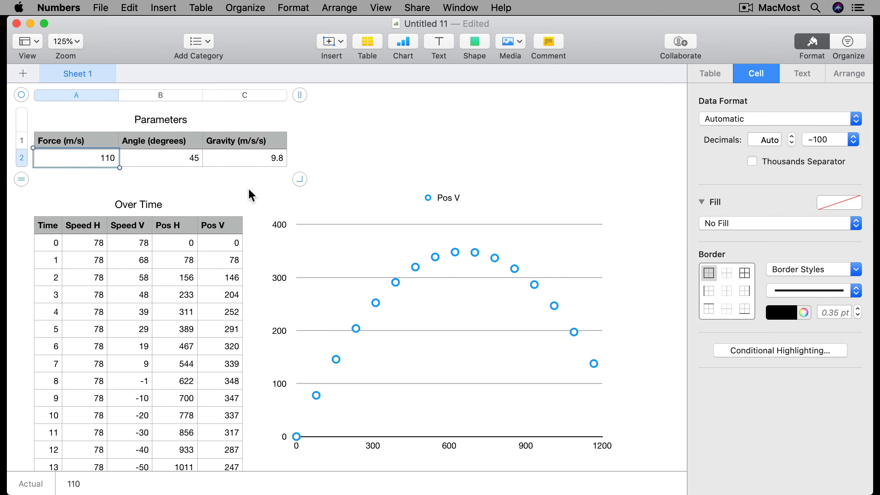
Set the Force in the Parameters table back to 100 m/s
{"action": "double_click", "coordinate": [106, 159]}
{"action": "type", "text": "100"}
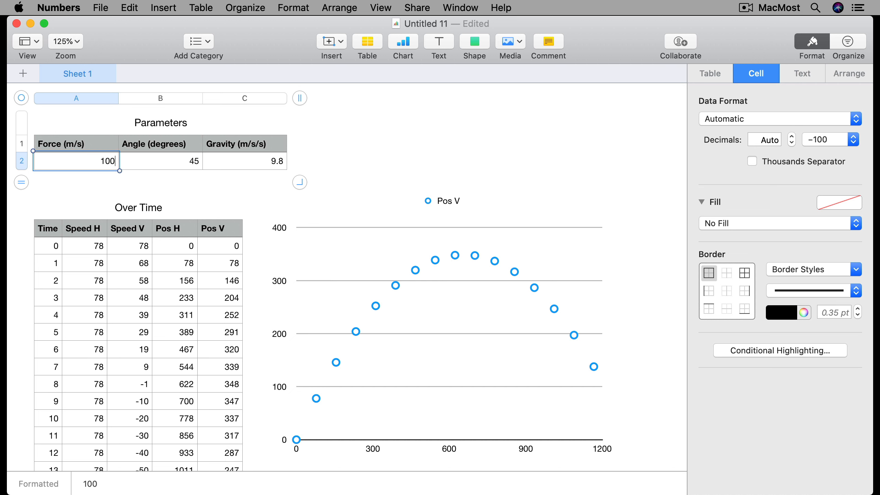
{"action": "key", "text": "Return"}
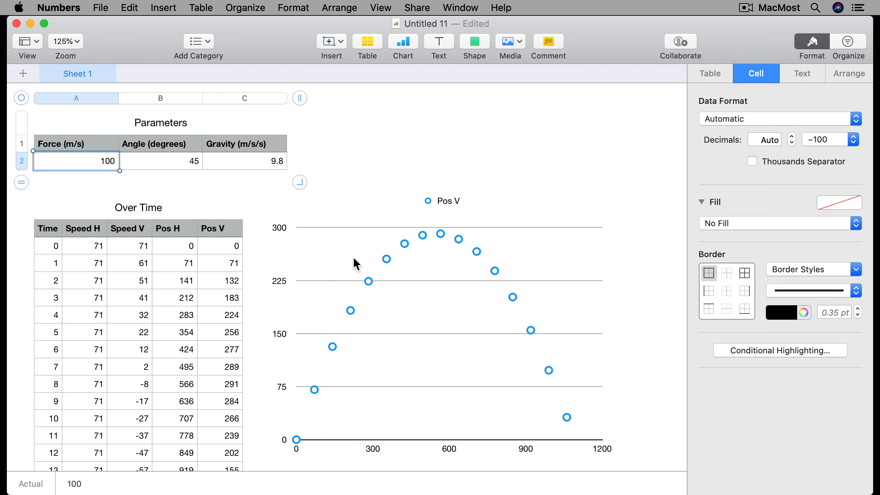
Fix the scatter chart's X axis scale to a maximum of 2000 and a minimum of 0
{"action": "left_click", "coordinate": [324, 239]}
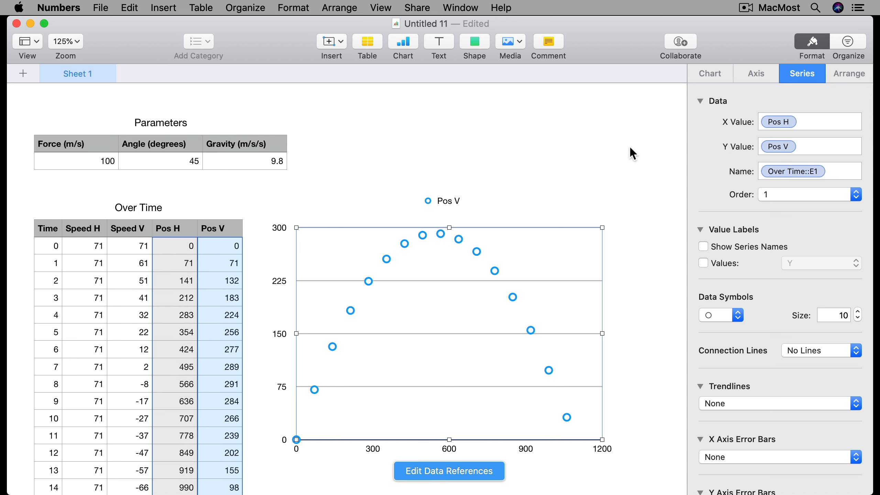
{"action": "left_click", "coordinate": [755, 73]}
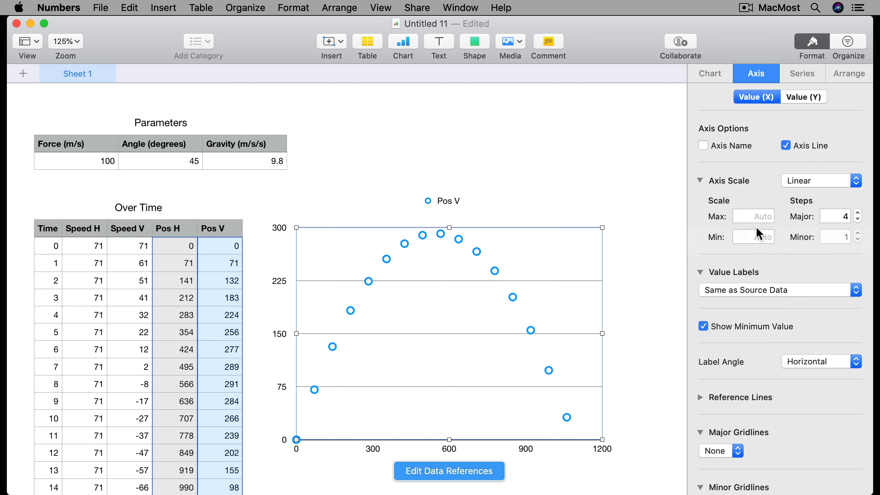
{"action": "left_click", "coordinate": [758, 216]}
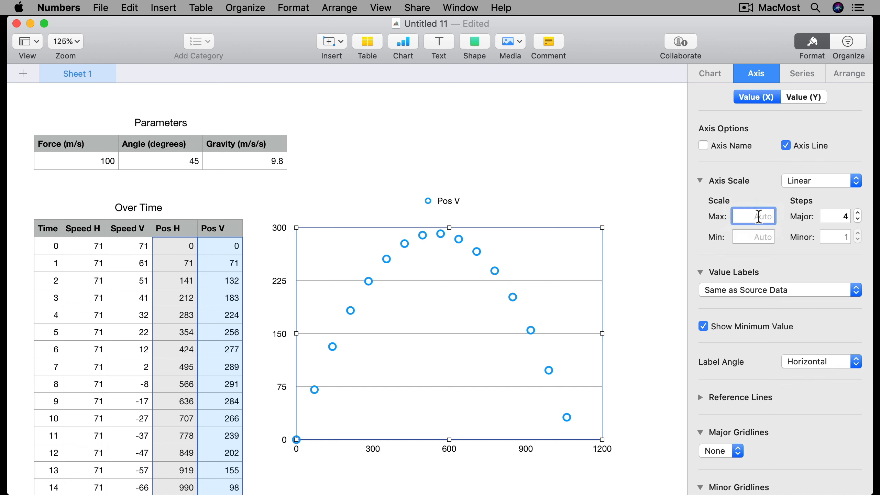
{"action": "type", "text": "2000"}
{"action": "key", "text": "Return"}
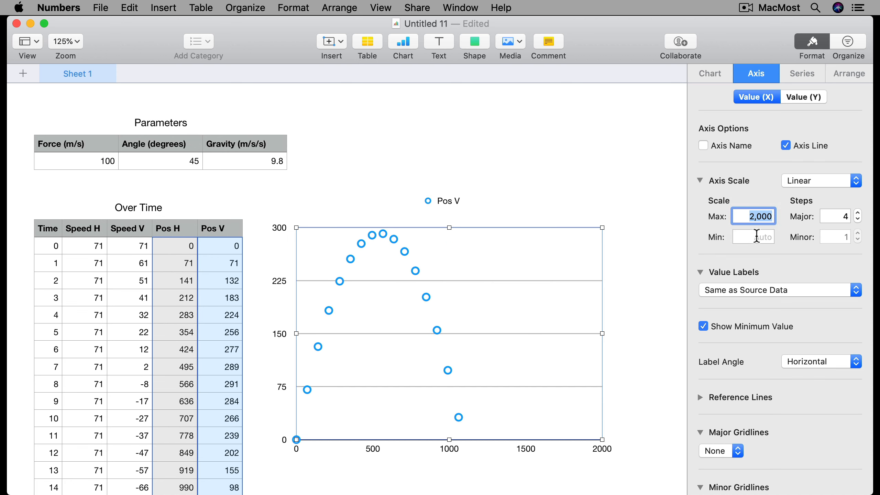
{"action": "left_click", "coordinate": [756, 237]}
{"action": "type", "text": "0"}
{"action": "key", "text": "Return"}
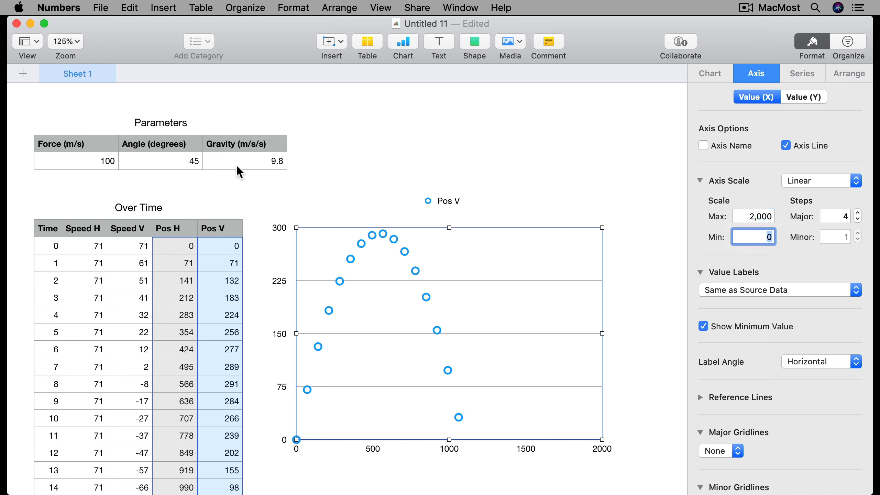
Fix the scatter chart's Y axis scale to a minimum of 0 and a maximum of 1000
{"action": "left_click", "coordinate": [802, 97]}
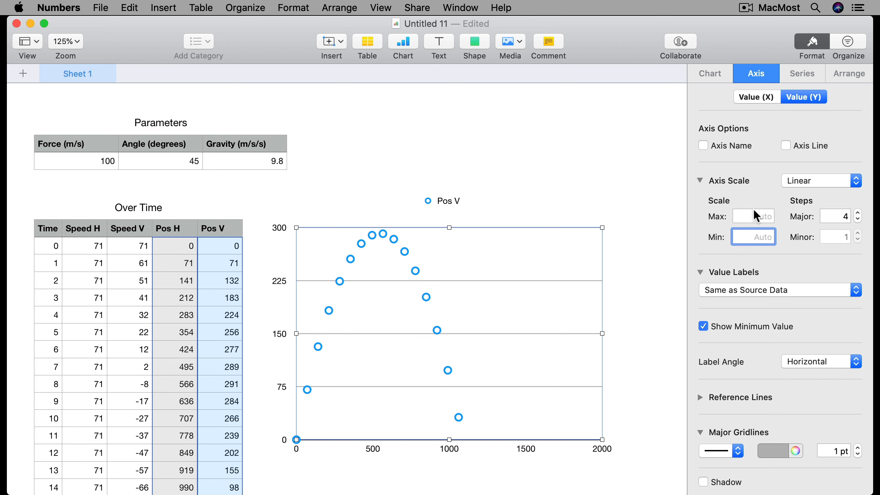
{"action": "left_click", "coordinate": [758, 230]}
{"action": "type", "text": "0"}
{"action": "left_click", "coordinate": [760, 218]}
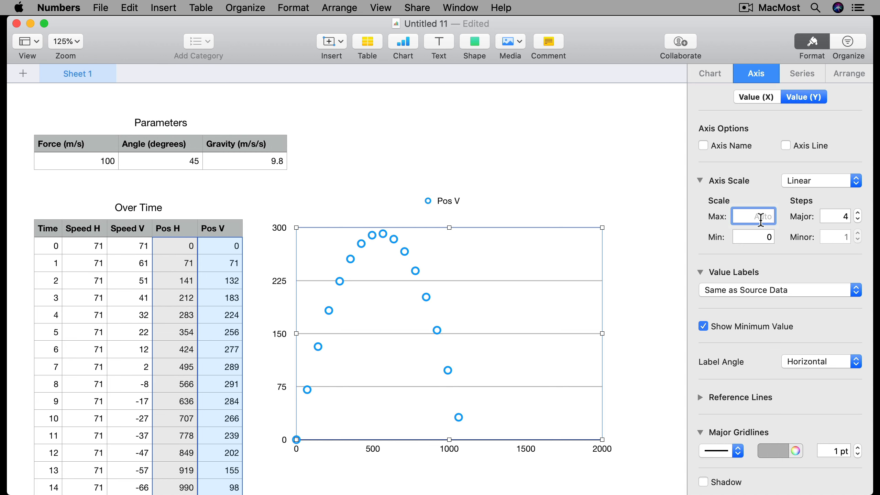
{"action": "type", "text": "1000"}
{"action": "key", "text": "Return"}
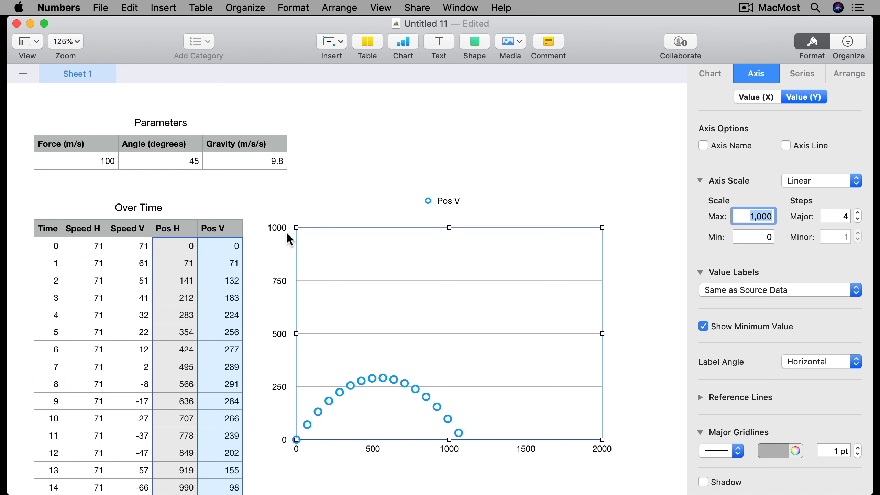
Extend the Over Time table with additional rows through Time 23
{"action": "scroll", "coordinate": [156, 346], "scroll_direction": "down", "scroll_amount": 6}
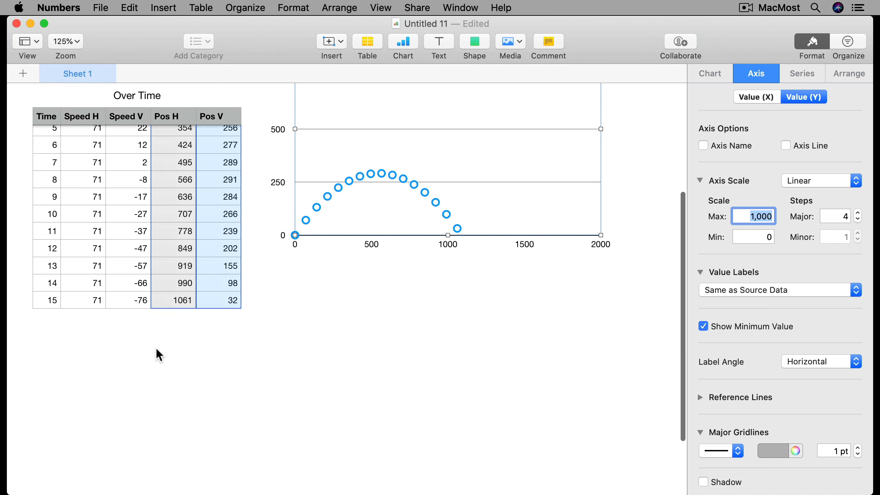
{"action": "left_click", "coordinate": [58, 289]}
{"action": "left_click_drag", "start_coordinate": [19, 307], "coordinate": [15, 456]}
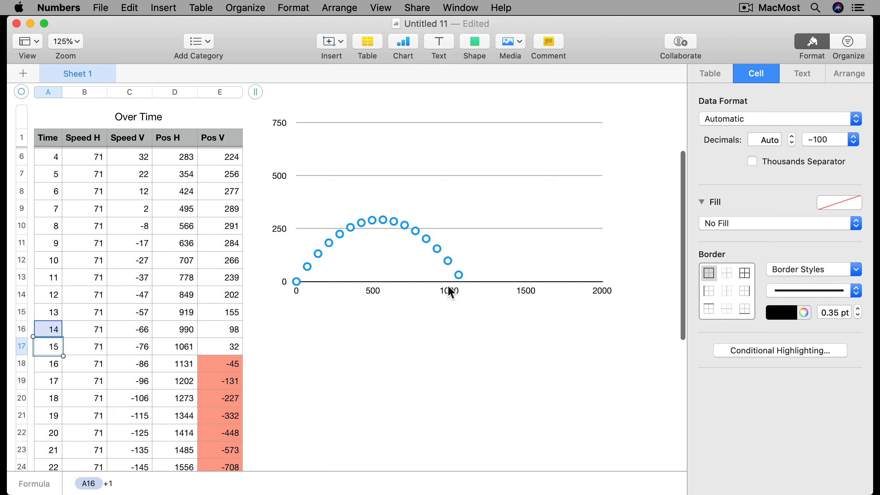
Set the Force parameter to 110 m/s and check the extended Over Time rows
{"action": "scroll", "coordinate": [147, 349], "scroll_direction": "up", "scroll_amount": 5}
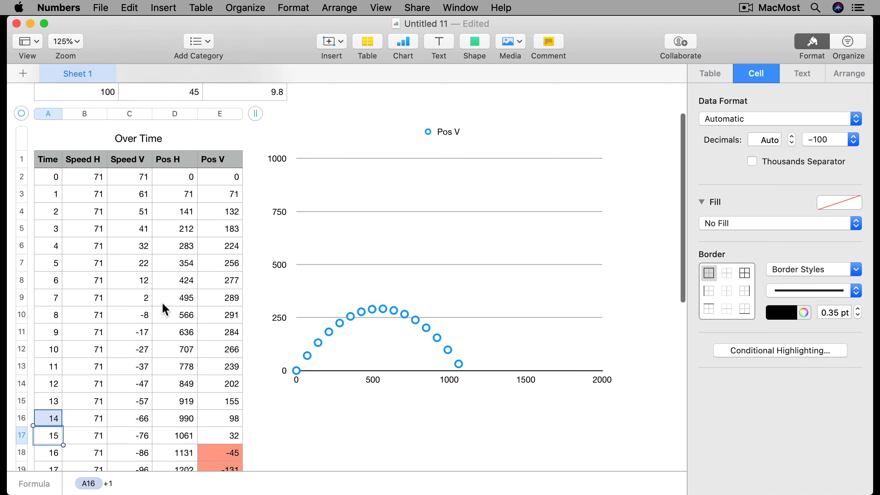
{"action": "left_click", "coordinate": [114, 161]}
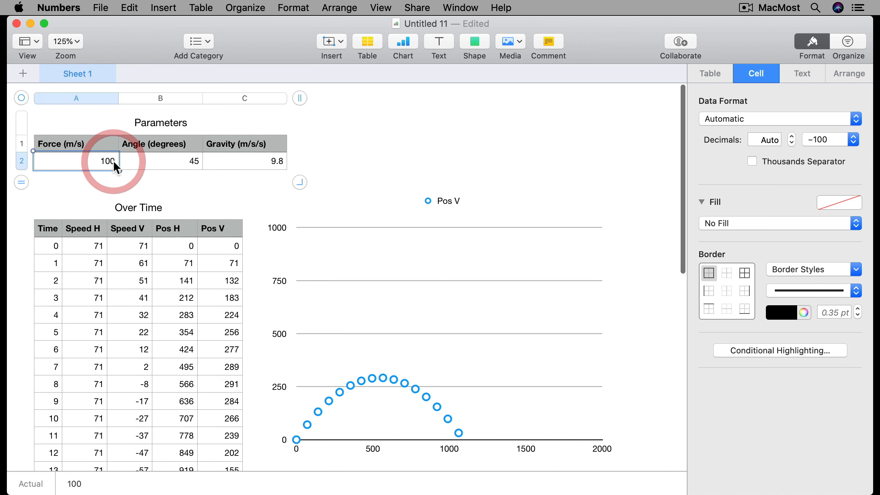
{"action": "type", "text": "110"}
{"action": "key", "text": "Return"}
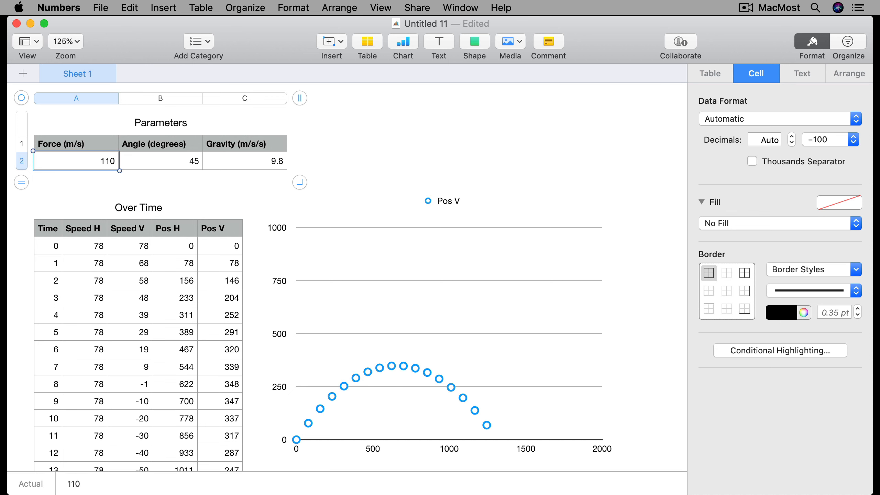
{"action": "scroll", "coordinate": [420, 397], "scroll_direction": "down", "scroll_amount": 3}
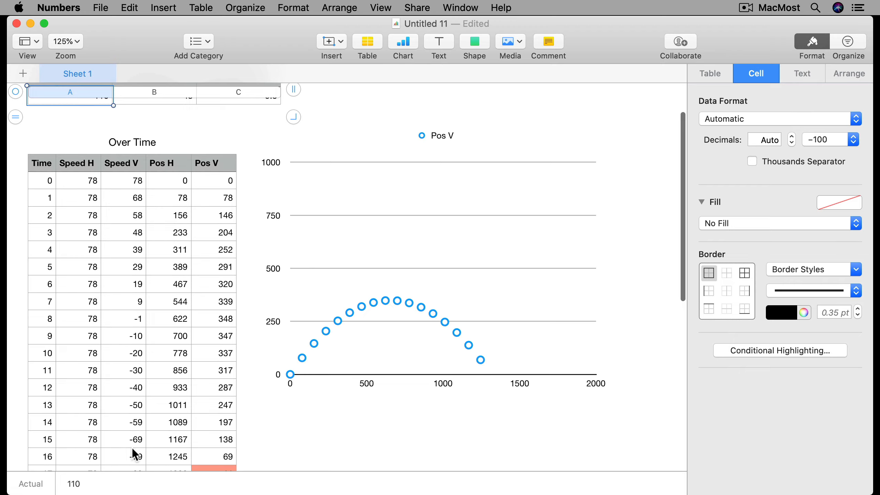
{"action": "scroll", "coordinate": [147, 449], "scroll_direction": "up", "scroll_amount": 3}
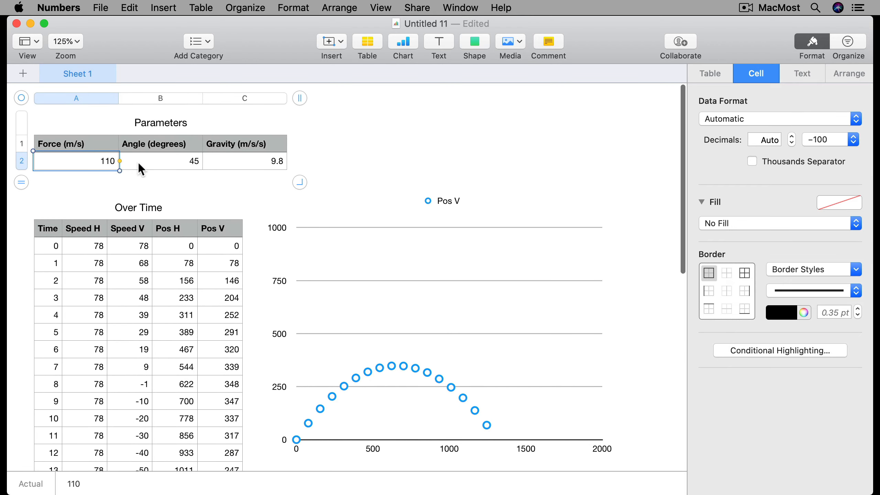
Set the Angle in the Parameters table to 60 degrees
{"action": "left_click", "coordinate": [189, 159]}
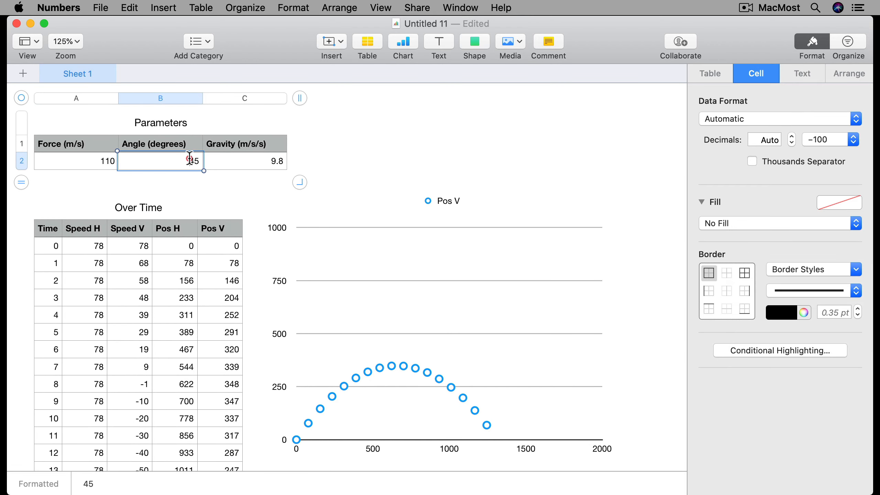
{"action": "double_click", "coordinate": [189, 159]}
{"action": "type", "text": "60"}
{"action": "key", "text": "Return"}
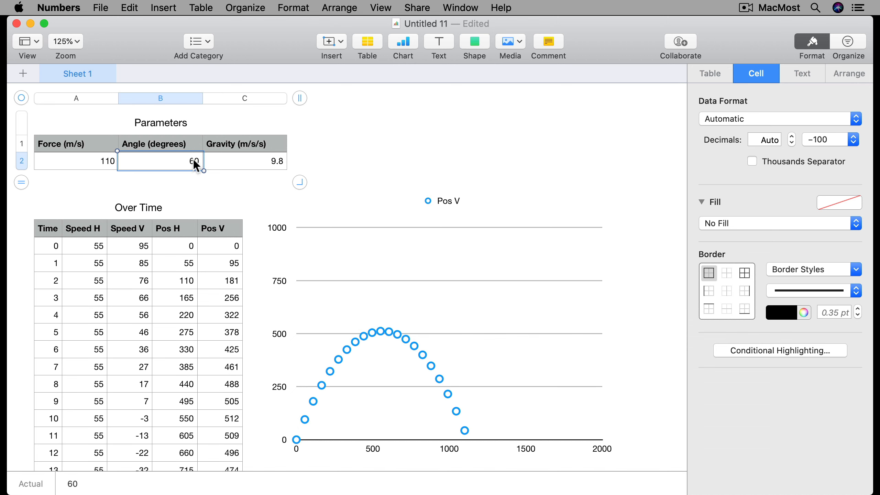
Set the Angle in the Parameters table to 30 degrees
{"action": "double_click", "coordinate": [193, 160]}
{"action": "type", "text": "30"}
{"action": "key", "text": "Return"}
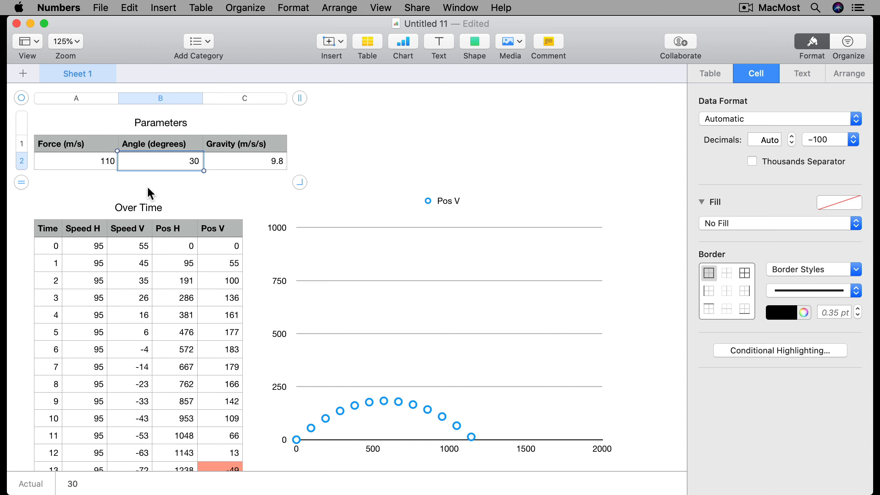
Set the Force in the Parameters table to 200 m/s and check the Over Time rows
{"action": "left_click", "coordinate": [98, 160]}
{"action": "double_click", "coordinate": [98, 160]}
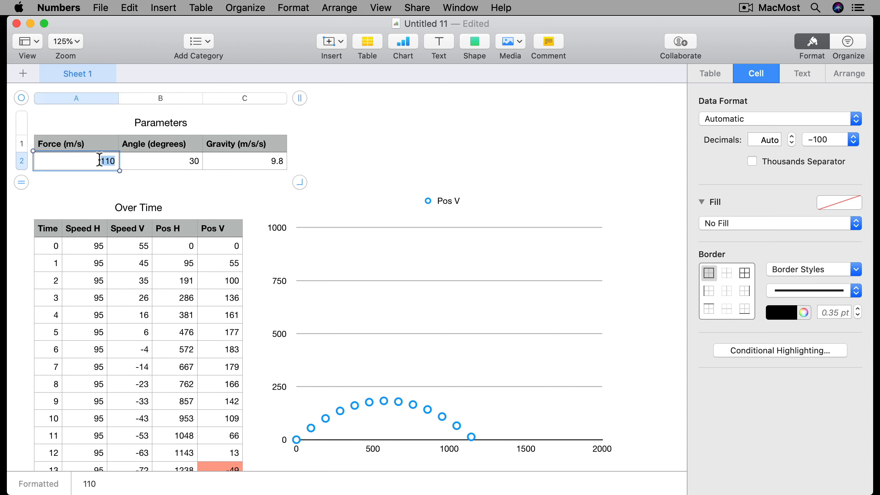
{"action": "type", "text": "200"}
{"action": "key", "text": "Return"}
{"action": "scroll", "coordinate": [122, 314], "scroll_direction": "down", "scroll_amount": 3}
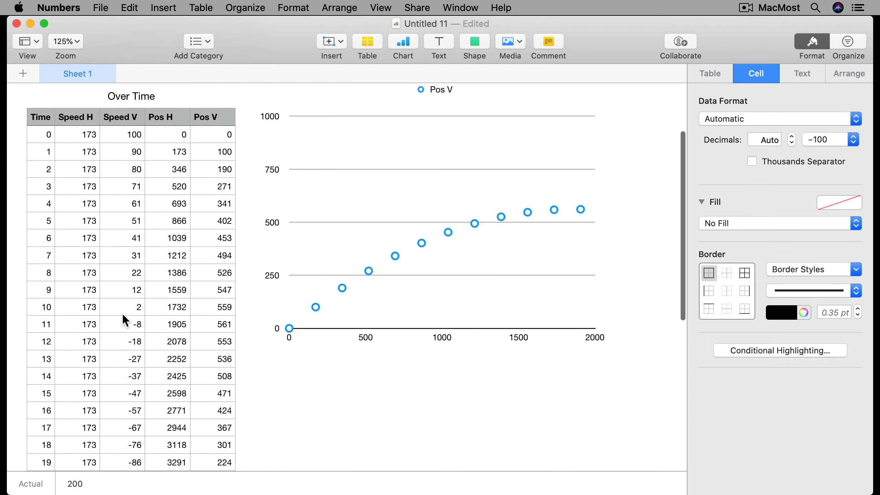
{"action": "scroll", "coordinate": [123, 314], "scroll_direction": "up", "scroll_amount": 3}
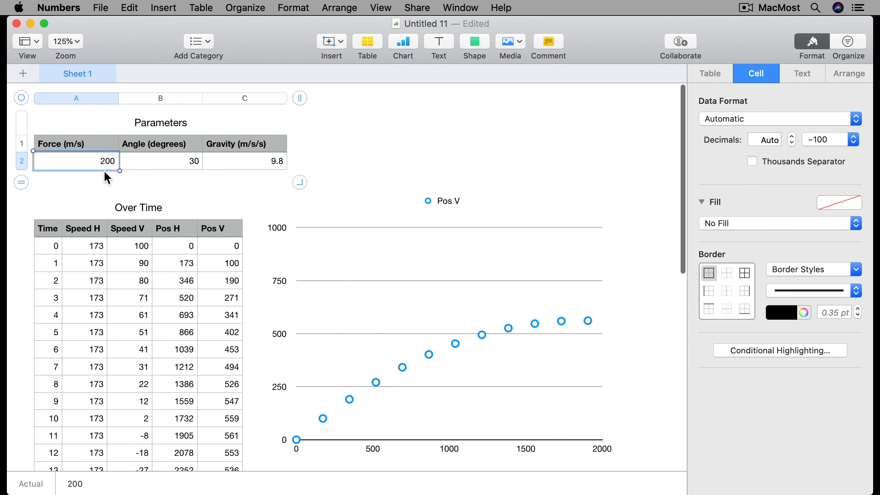
{"action": "scroll", "coordinate": [154, 261], "scroll_direction": "down", "scroll_amount": 2}
{"action": "scroll", "coordinate": [154, 260], "scroll_direction": "up", "scroll_amount": 2}
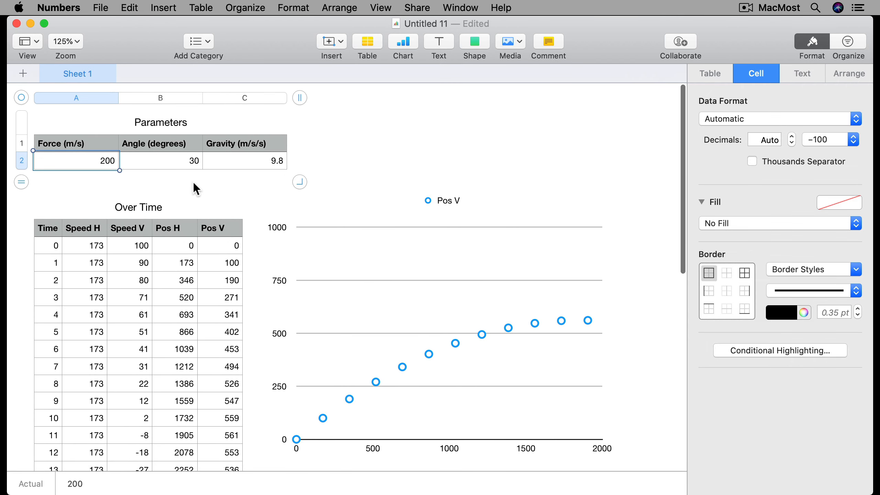
Check the last rows of the Over Time table and set the Angle parameter to 45 degrees
{"action": "left_click", "coordinate": [193, 157]}
{"action": "scroll", "coordinate": [183, 325], "scroll_direction": "down", "scroll_amount": 3}
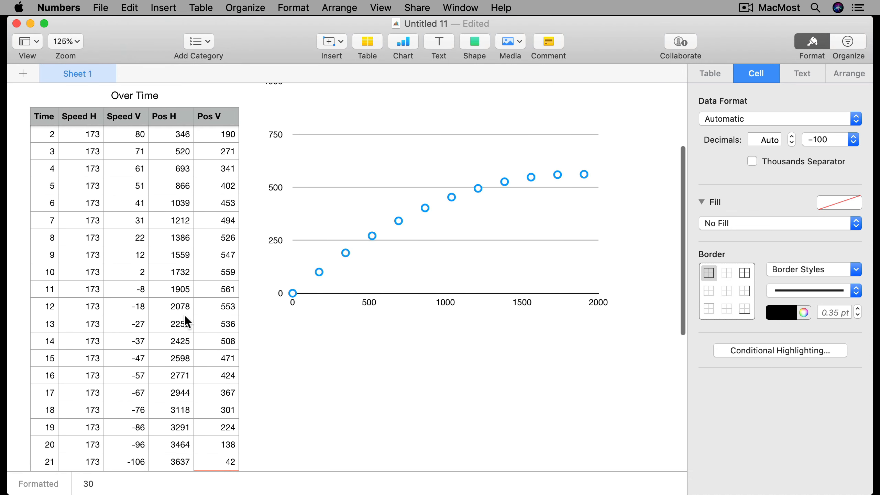
{"action": "scroll", "coordinate": [184, 315], "scroll_direction": "down", "scroll_amount": 5}
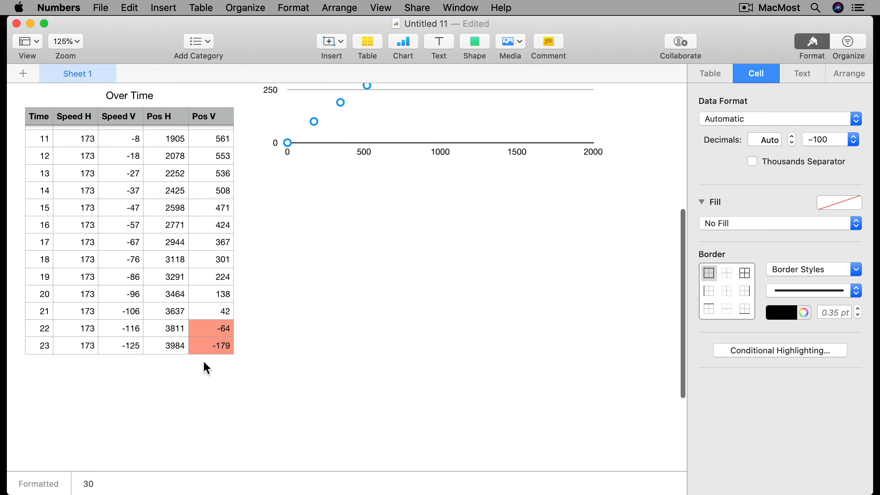
{"action": "scroll", "coordinate": [204, 361], "scroll_direction": "up", "scroll_amount": 8}
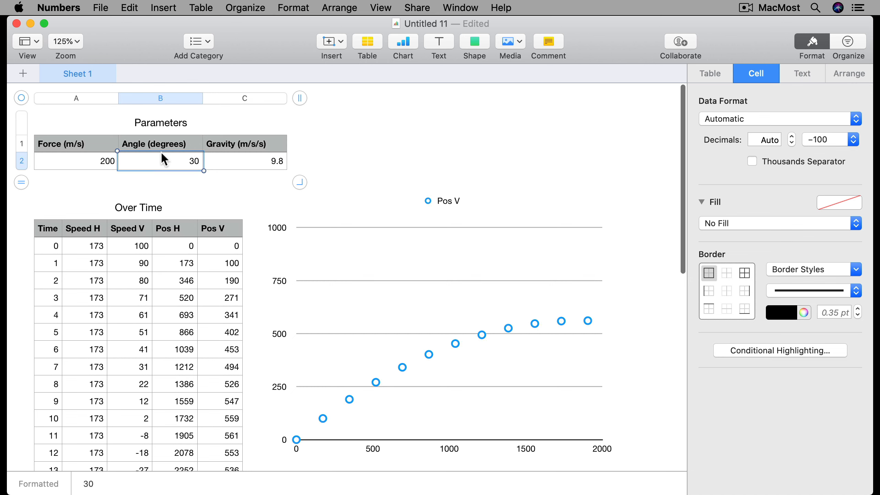
{"action": "left_click", "coordinate": [191, 161]}
{"action": "type", "text": "45"}
{"action": "key", "text": "Return"}
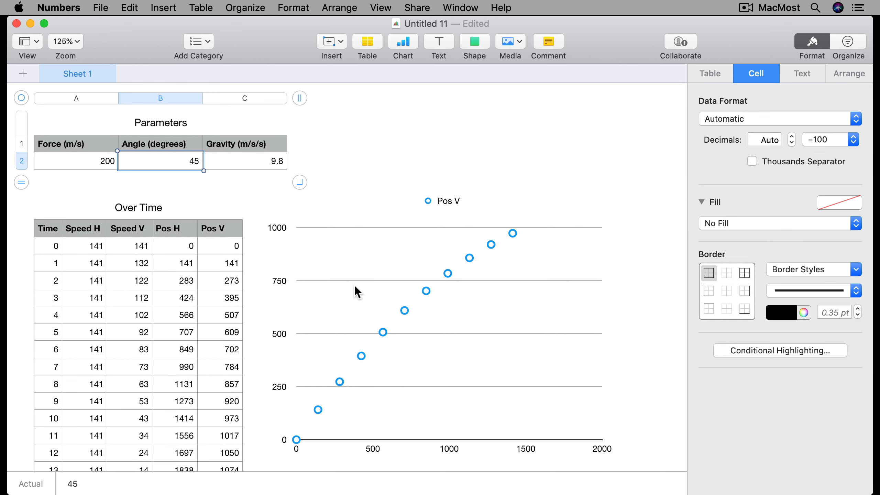
Set the Force in the Parameters table to 125 m/s
{"action": "left_click", "coordinate": [346, 279]}
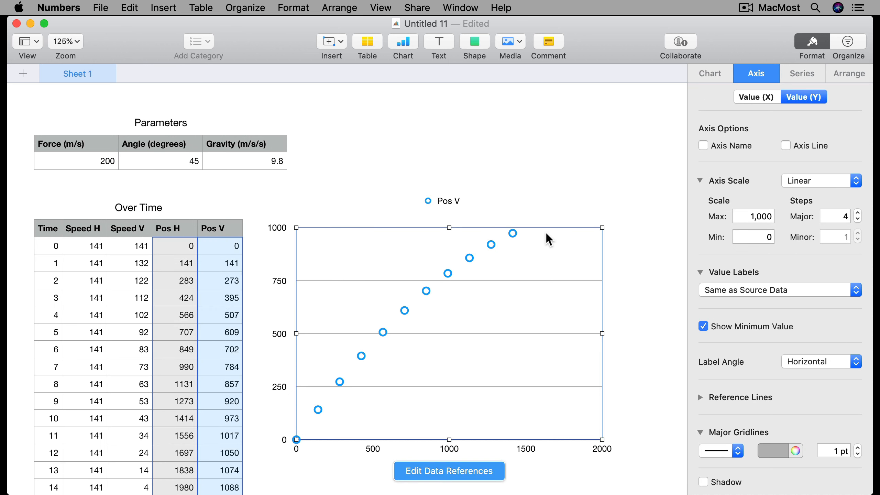
{"action": "double_click", "coordinate": [115, 160]}
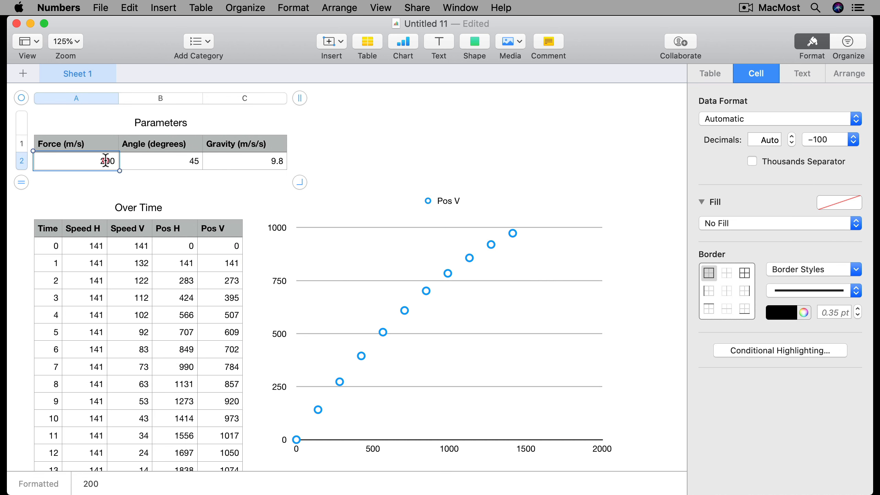
{"action": "double_click", "coordinate": [105, 161]}
{"action": "type", "text": "125"}
{"action": "key", "text": "Return"}
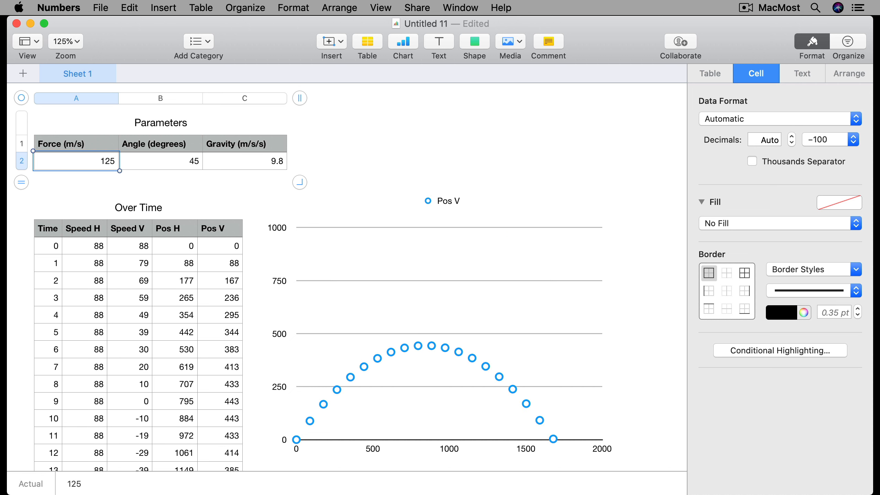
Set the Angle in the Parameters table to 75 degrees
{"action": "left_click", "coordinate": [190, 159]}
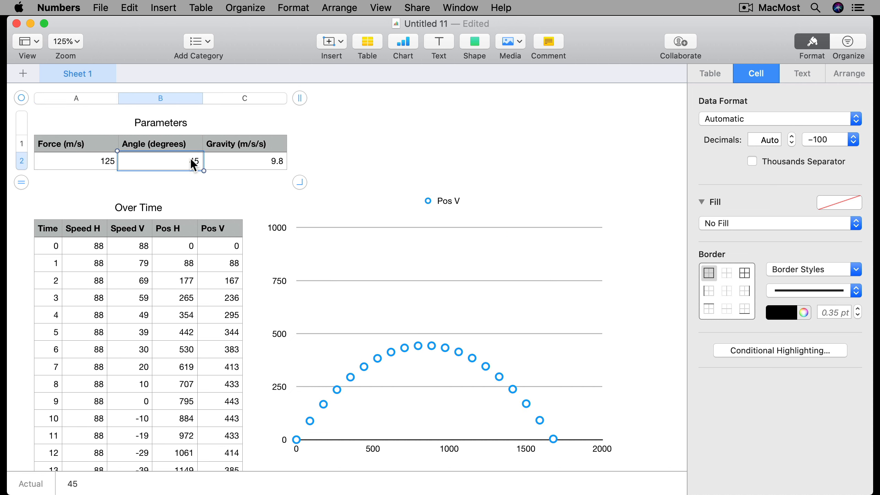
{"action": "double_click", "coordinate": [190, 159]}
{"action": "type", "text": "75"}
{"action": "key", "text": "Return"}
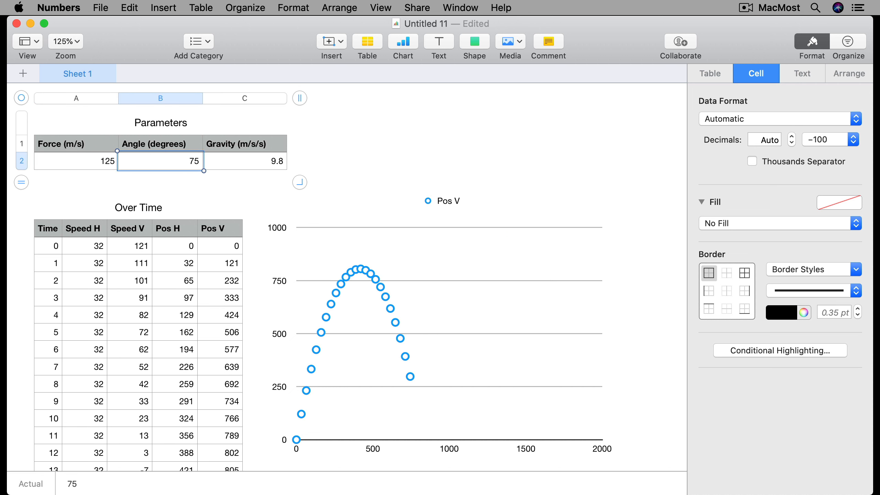
Extend the Over Time table with additional rows below the time 23 row
{"action": "scroll", "coordinate": [162, 234], "scroll_direction": "down", "scroll_amount": 10}
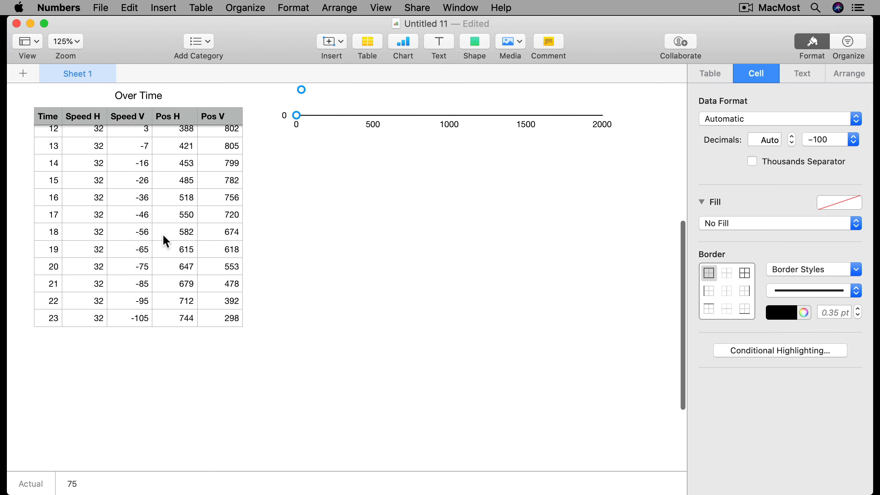
{"action": "left_click", "coordinate": [65, 271]}
{"action": "left_click_drag", "start_coordinate": [22, 293], "coordinate": [16, 451]}
{"action": "scroll", "coordinate": [168, 313], "scroll_direction": "up", "scroll_amount": 15}
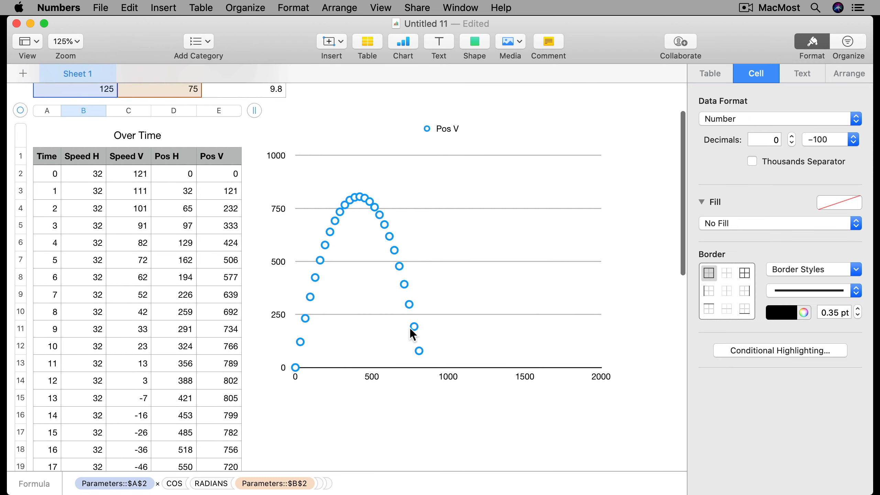
{"action": "scroll", "coordinate": [366, 220], "scroll_direction": "up", "scroll_amount": 3}
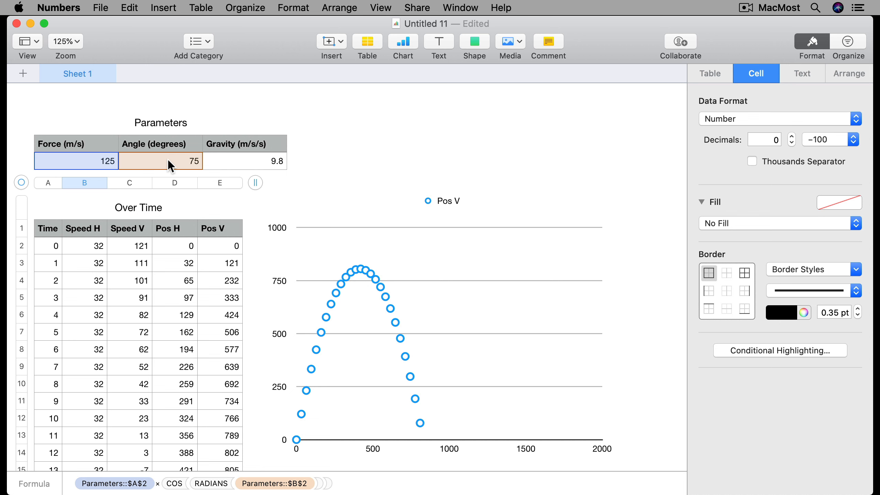
Set the Angle in the Parameters table back to 45 degrees
{"action": "left_click", "coordinate": [154, 161]}
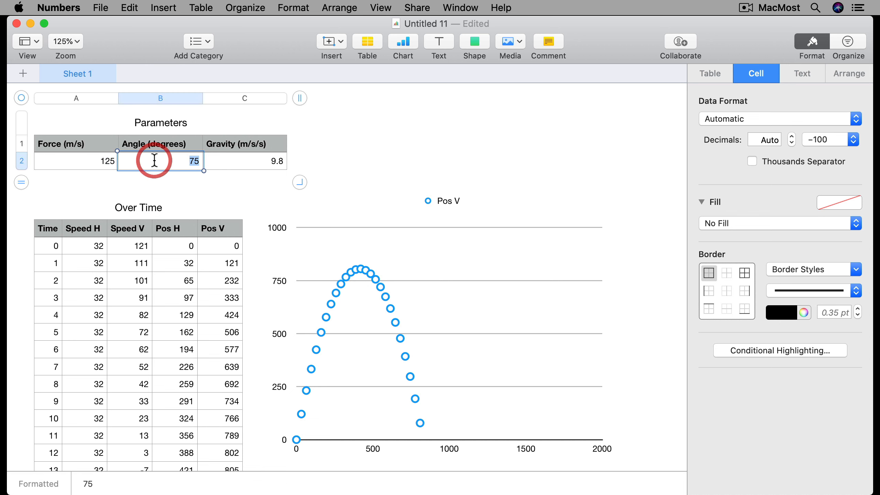
{"action": "double_click", "coordinate": [154, 161]}
{"action": "type", "text": "45"}
{"action": "key", "text": "Return"}
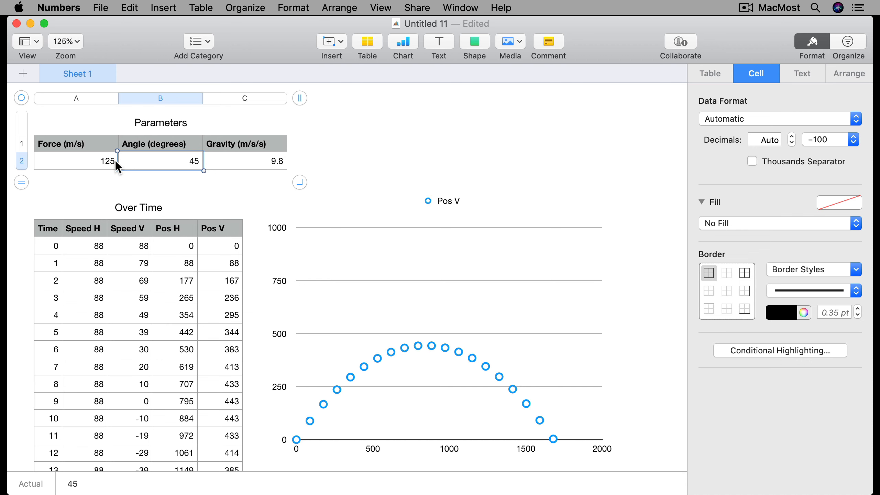
Set the Force in the Parameters table to 120 m/s
{"action": "left_click", "coordinate": [104, 160]}
{"action": "double_click", "coordinate": [102, 160]}
{"action": "type", "text": "120"}
{"action": "key", "text": "Return"}
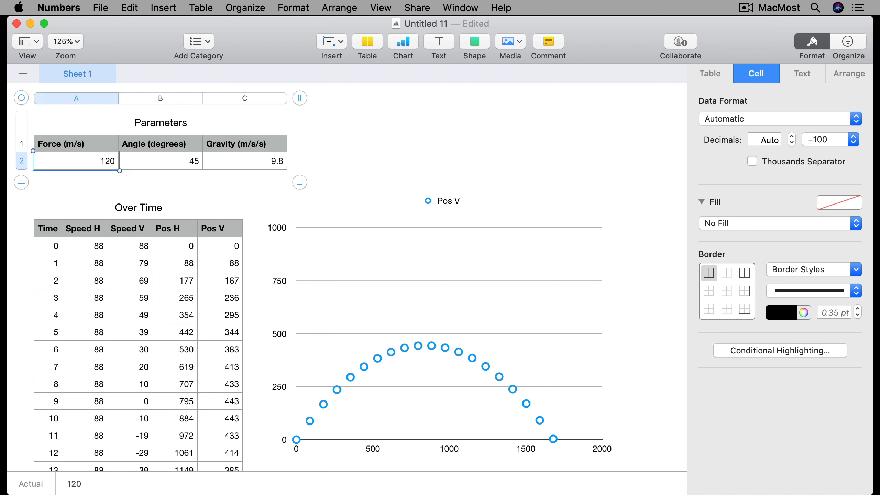
Set the Force in the Parameters table to 117 m/s
{"action": "double_click", "coordinate": [104, 159]}
{"action": "type", "text": "117"}
{"action": "key", "text": "Return"}
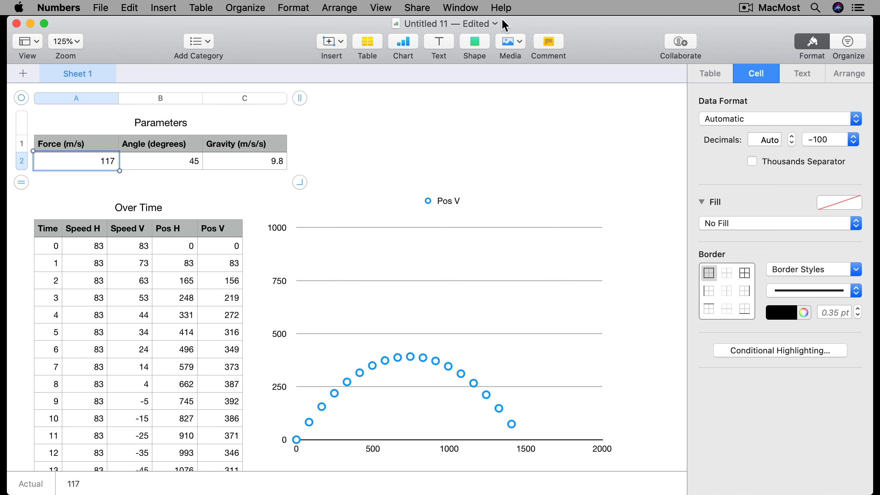
Connect the chart's Pos V points with straight lines and set the data symbols to None
{"action": "left_click", "coordinate": [375, 274]}
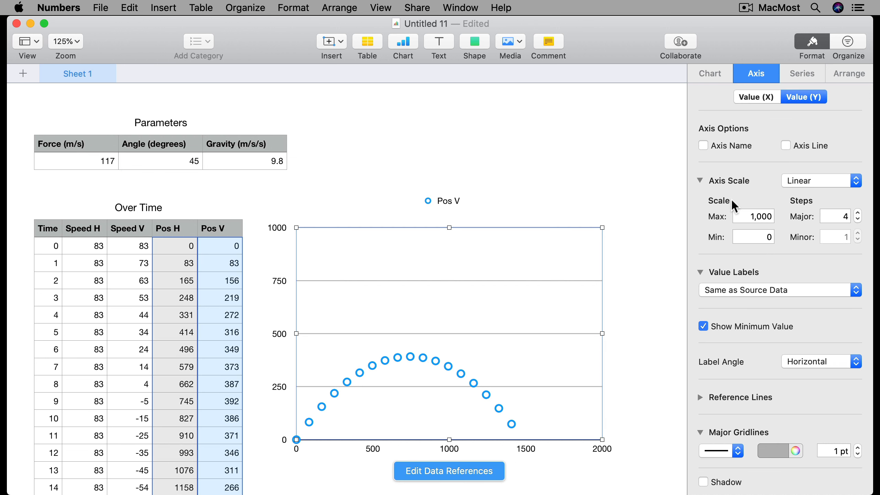
{"action": "left_click", "coordinate": [799, 74]}
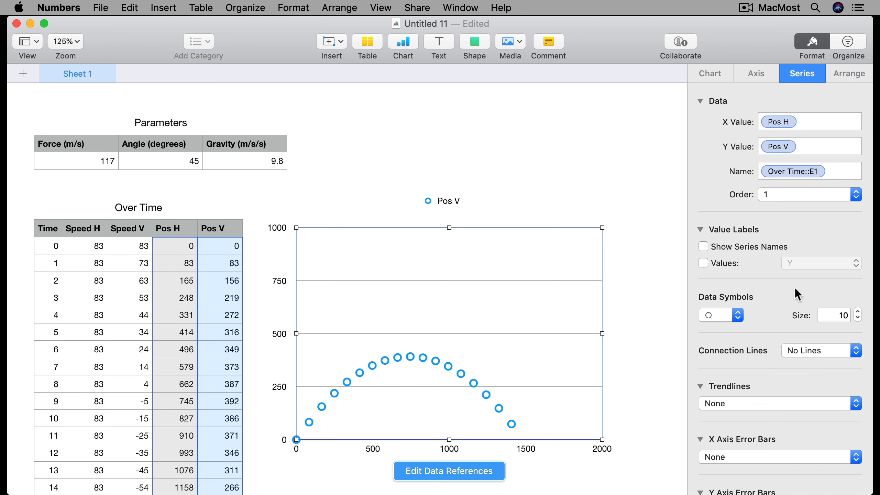
{"action": "left_click", "coordinate": [804, 350]}
{"action": "left_click", "coordinate": [804, 358]}
{"action": "left_click", "coordinate": [715, 319]}
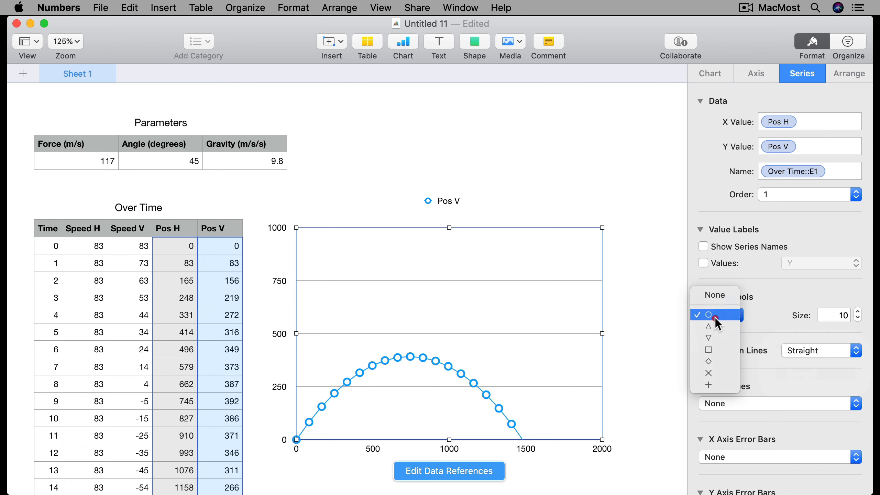
{"action": "left_click", "coordinate": [716, 296]}
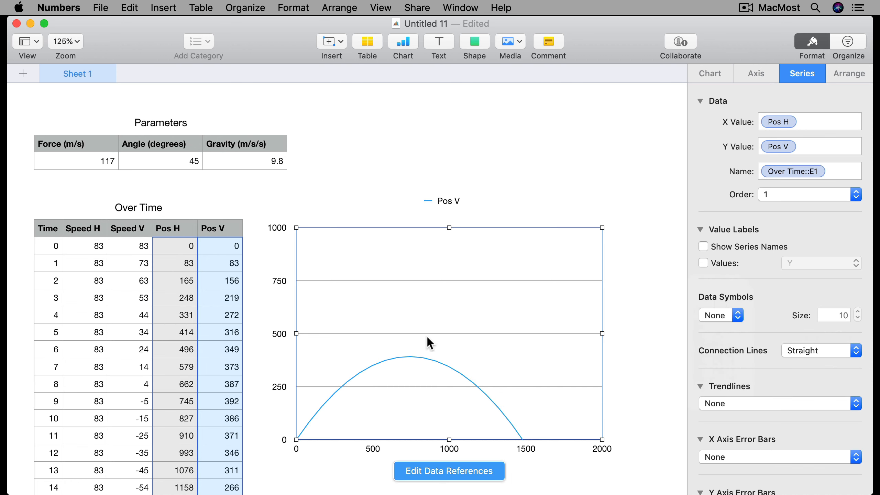
Turn on the axis names for both the X and Y value axes of the chart
{"action": "scroll", "coordinate": [426, 343], "scroll_direction": "down", "scroll_amount": 4}
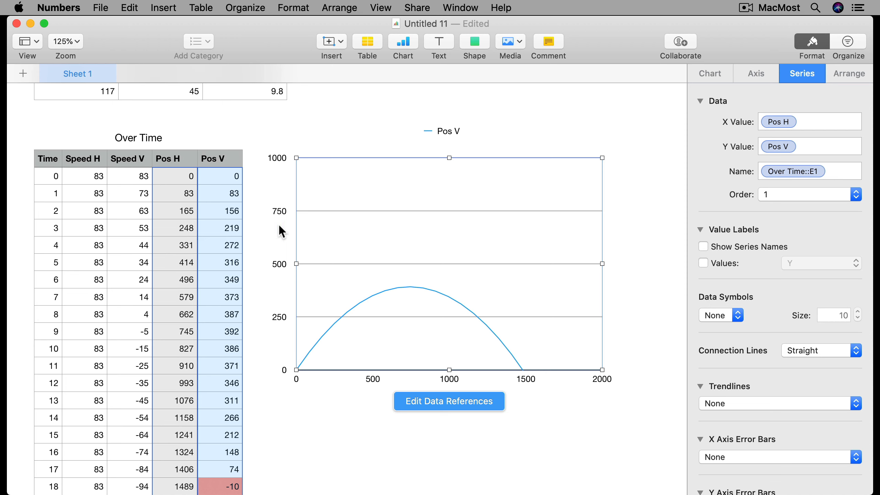
{"action": "scroll", "coordinate": [553, 233], "scroll_direction": "up", "scroll_amount": 4}
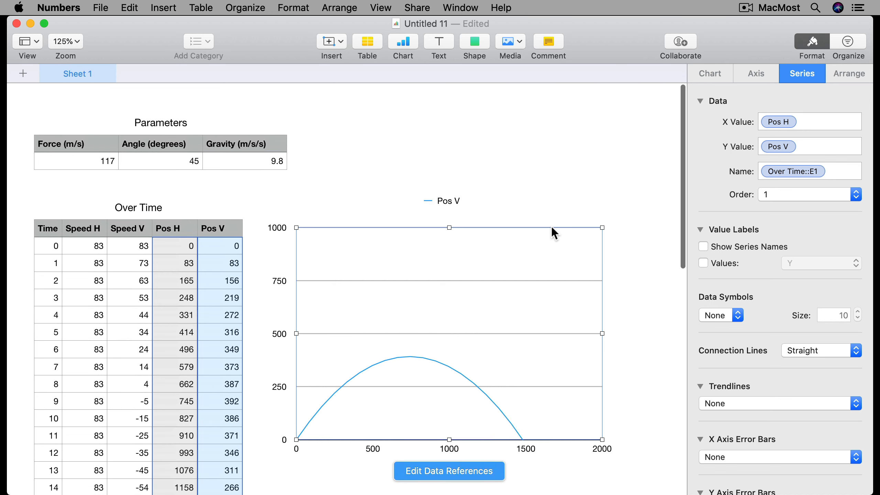
{"action": "left_click", "coordinate": [760, 74]}
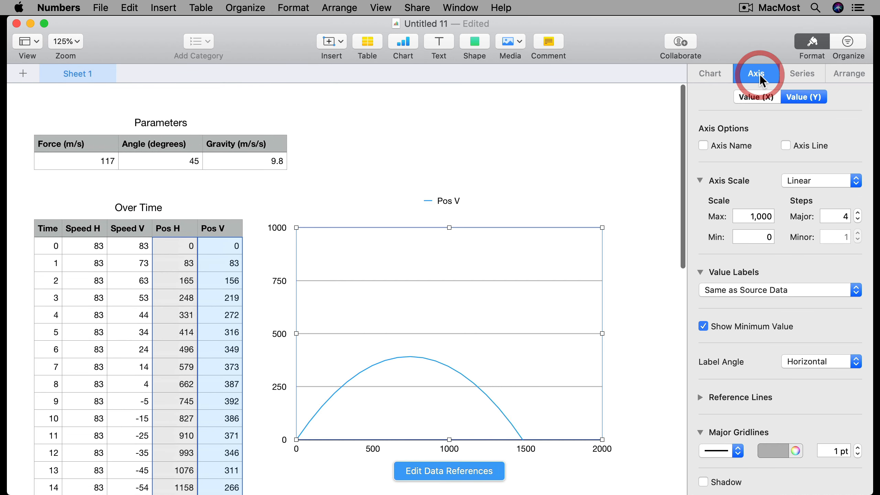
{"action": "left_click", "coordinate": [757, 101]}
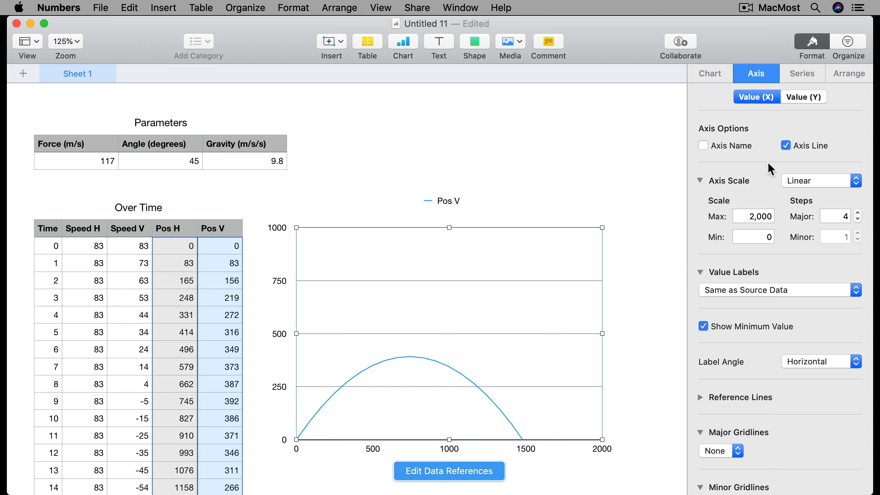
{"action": "left_click", "coordinate": [736, 147]}
{"action": "scroll", "coordinate": [631, 293], "scroll_direction": "down", "scroll_amount": 3}
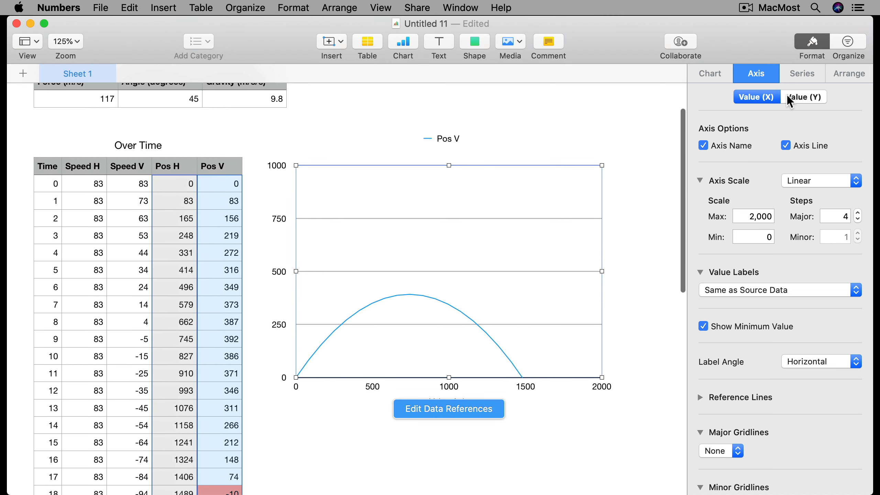
{"action": "left_click", "coordinate": [795, 101]}
{"action": "left_click", "coordinate": [725, 146]}
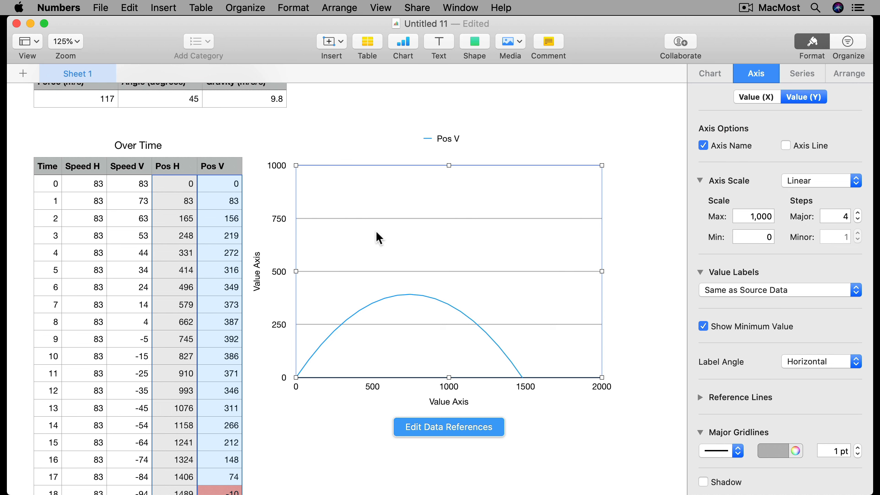
Rename the chart's vertical axis title to Altitude and the horizontal axis title to Distance
{"action": "double_click", "coordinate": [257, 275]}
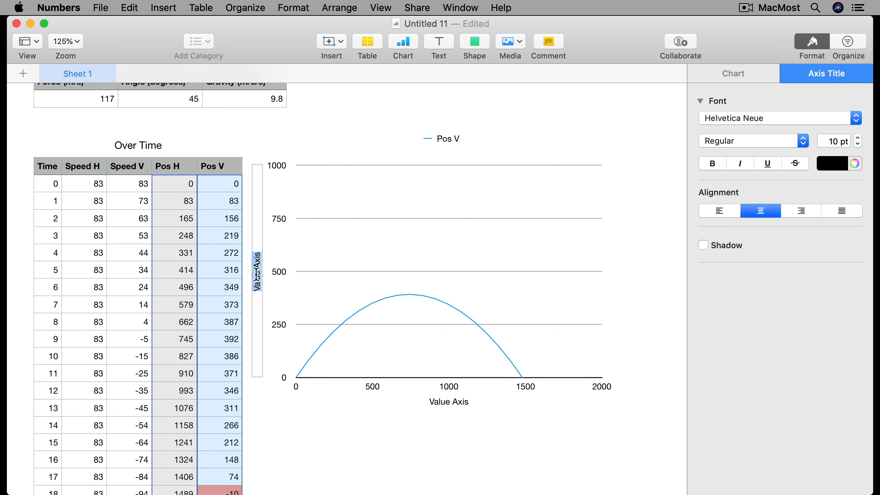
{"action": "type", "text": "Altitude"}
{"action": "key", "text": "Escape"}
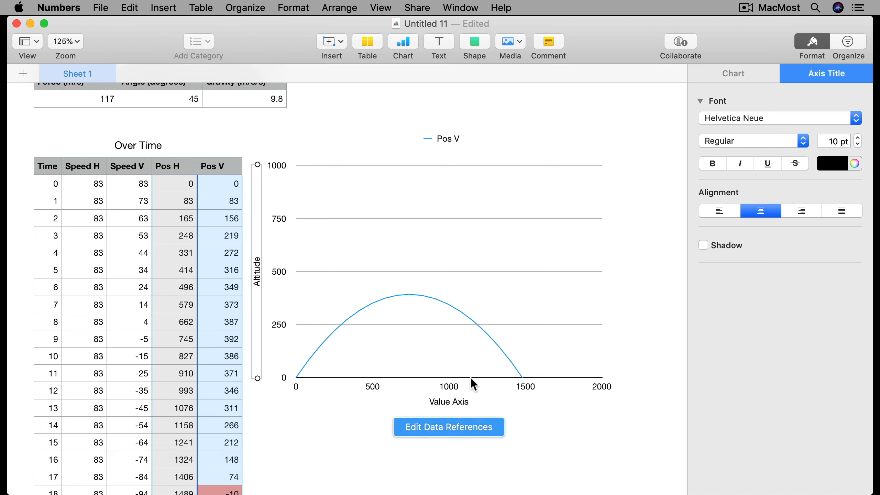
{"action": "double_click", "coordinate": [446, 401]}
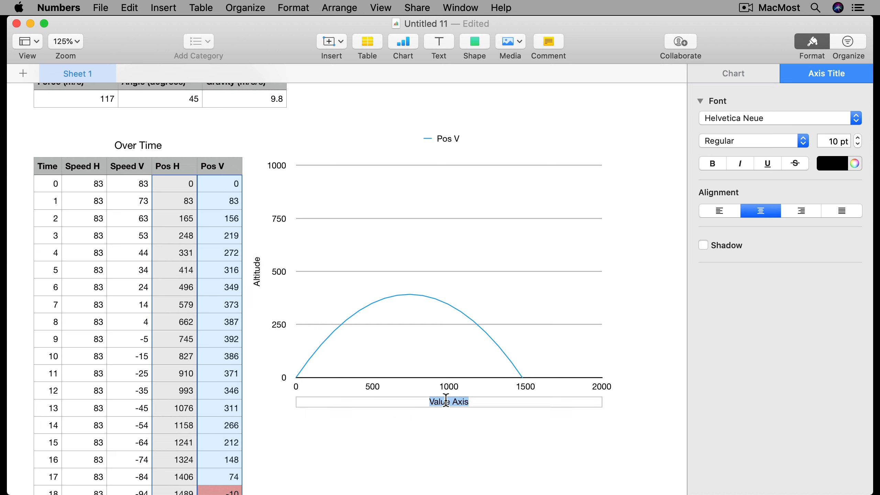
{"action": "type", "text": "Distance"}
{"action": "key", "text": "Escape"}
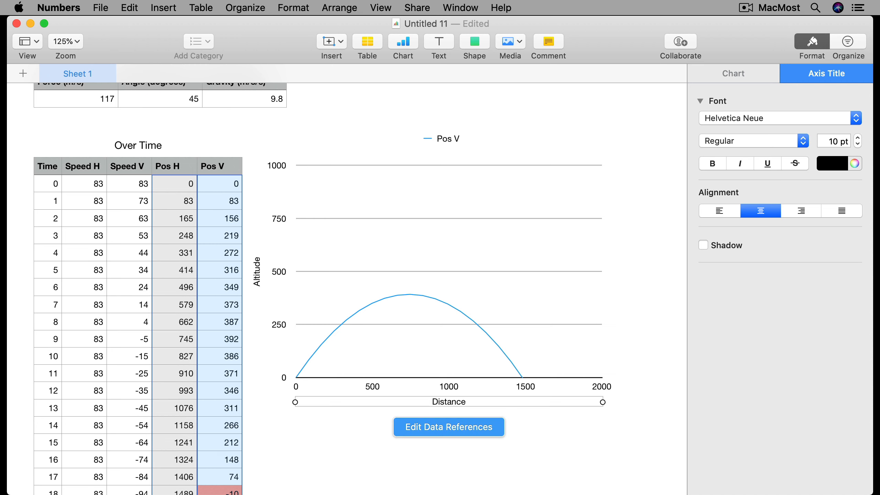
Turn off the axis line for the chart's X value axis
{"action": "scroll", "coordinate": [486, 369], "scroll_direction": "up", "scroll_amount": 3}
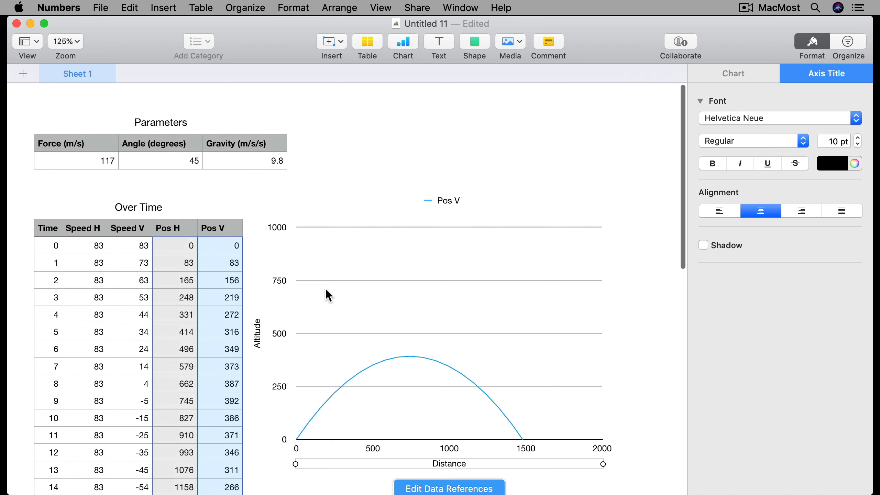
{"action": "left_click", "coordinate": [444, 200]}
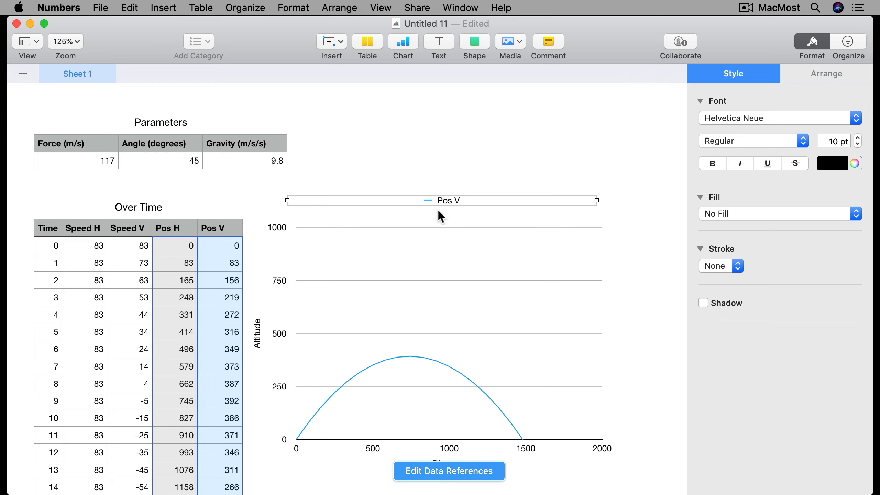
{"action": "scroll", "coordinate": [447, 326], "scroll_direction": "down", "scroll_amount": 3}
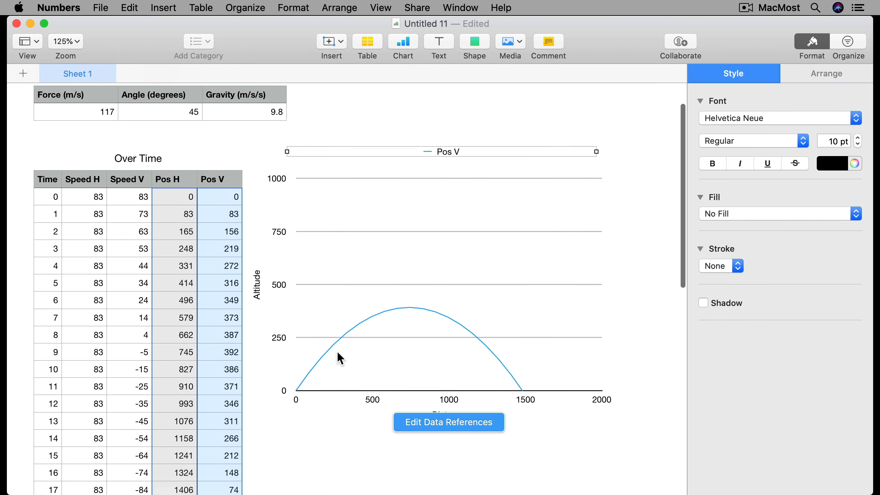
{"action": "left_click", "coordinate": [314, 208]}
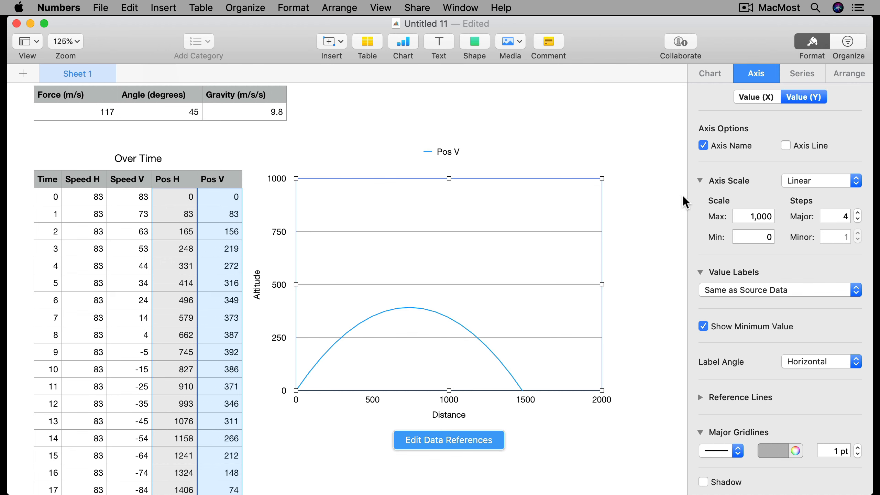
{"action": "left_click", "coordinate": [756, 97]}
{"action": "left_click", "coordinate": [789, 146]}
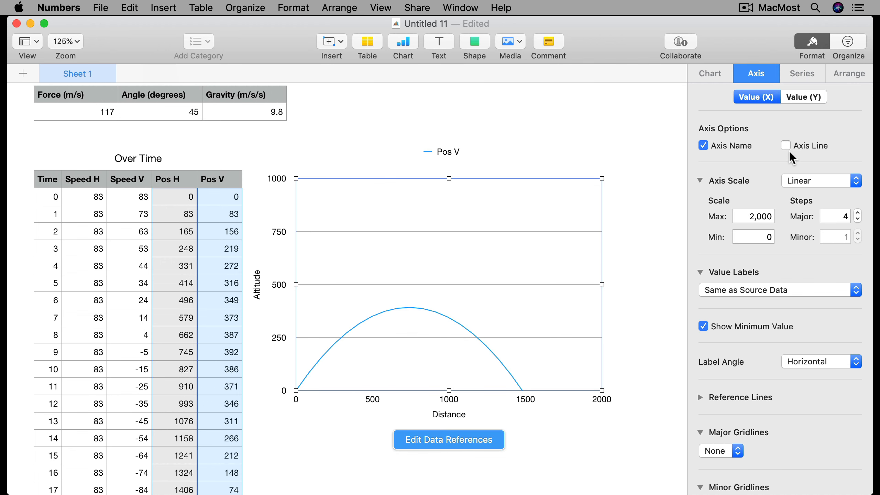
{"action": "left_click", "coordinate": [617, 274]}
{"action": "left_click", "coordinate": [555, 275]}
{"action": "scroll", "coordinate": [173, 290], "scroll_direction": "down", "scroll_amount": 10}
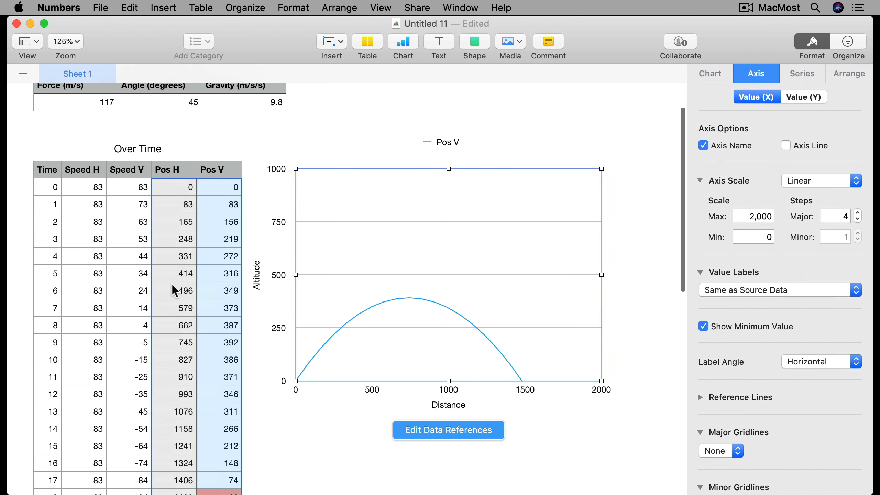
{"action": "scroll", "coordinate": [175, 290], "scroll_direction": "up", "scroll_amount": 10}
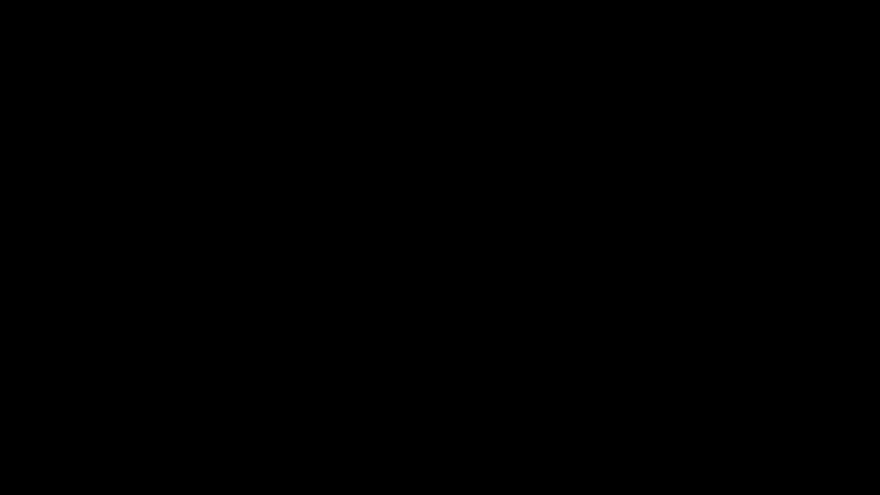